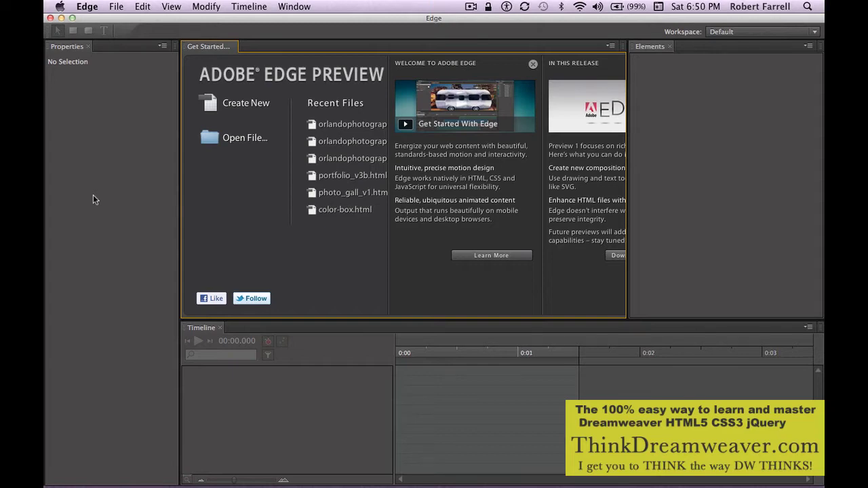
Open orlandophotographers_test_1.html through the Cmd+O Open dialog
key(super+o)
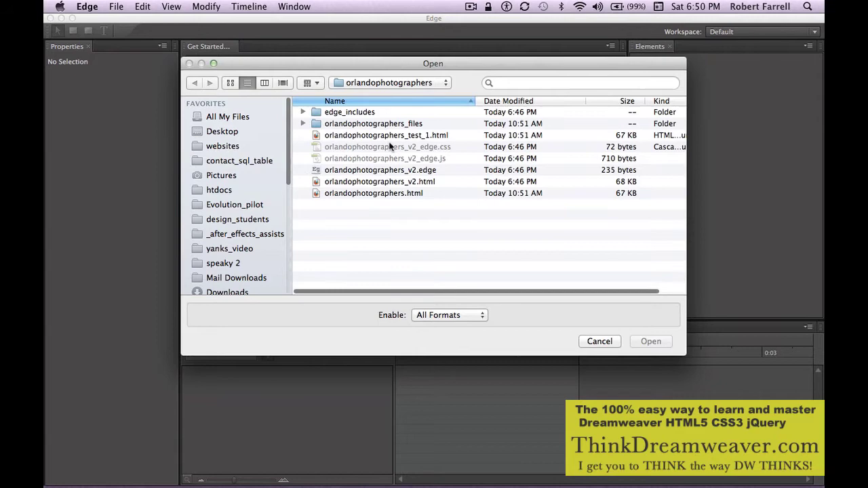
click(391, 135)
key(Return)
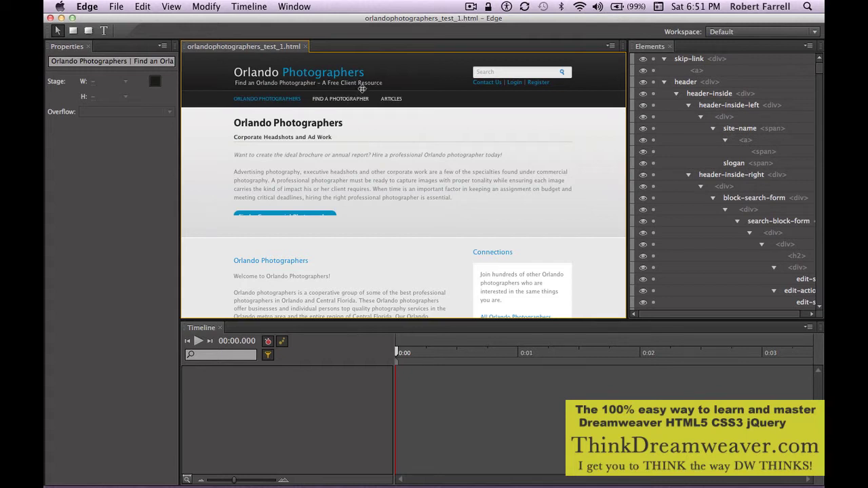
click(392, 76)
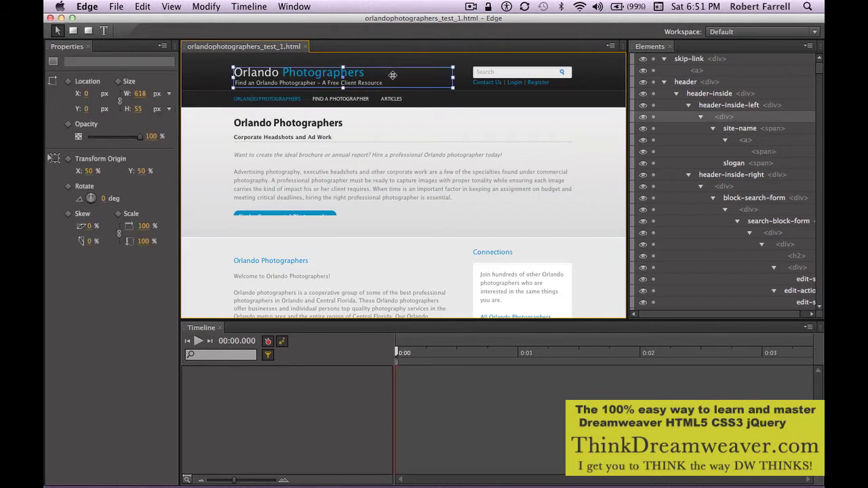
click(334, 124)
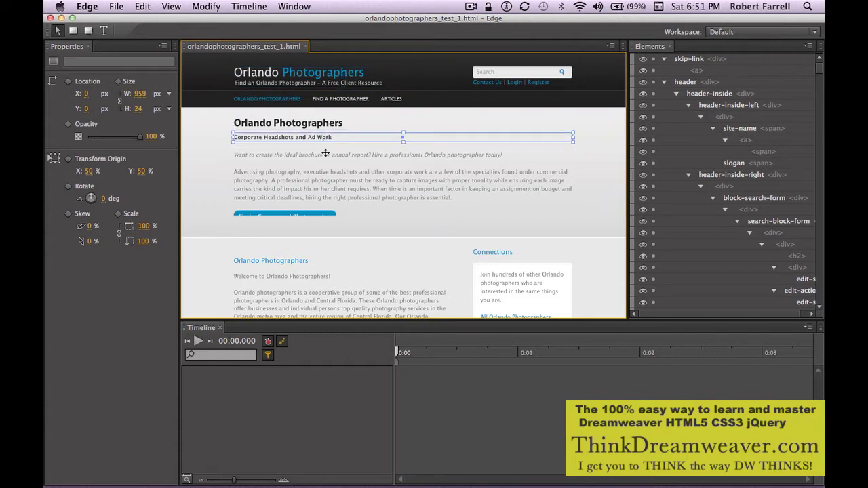
click(329, 180)
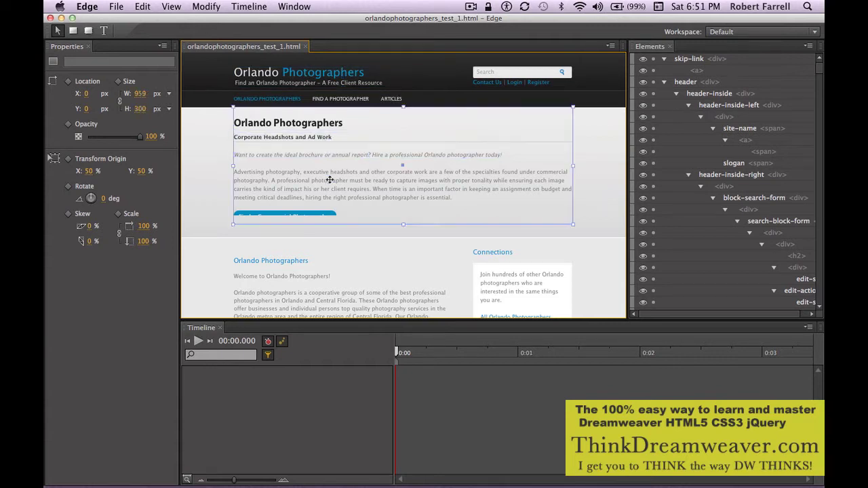
click(400, 75)
drag(400, 74, 442, 88)
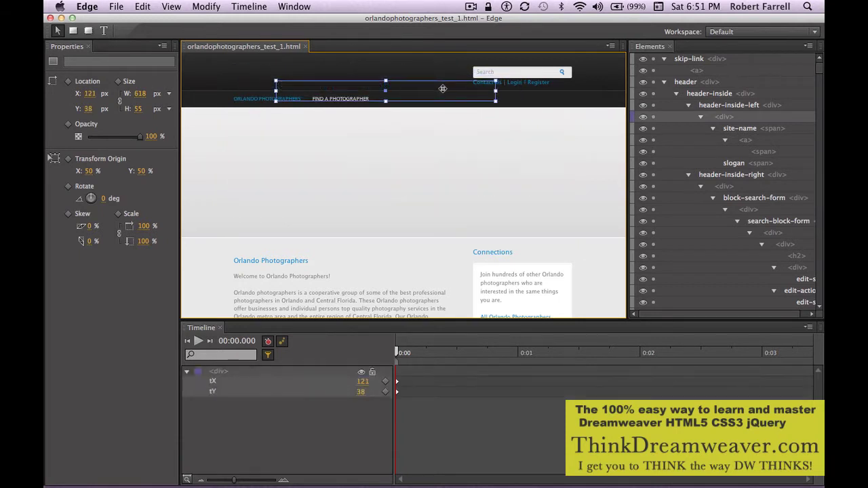
key(ctrl+z)
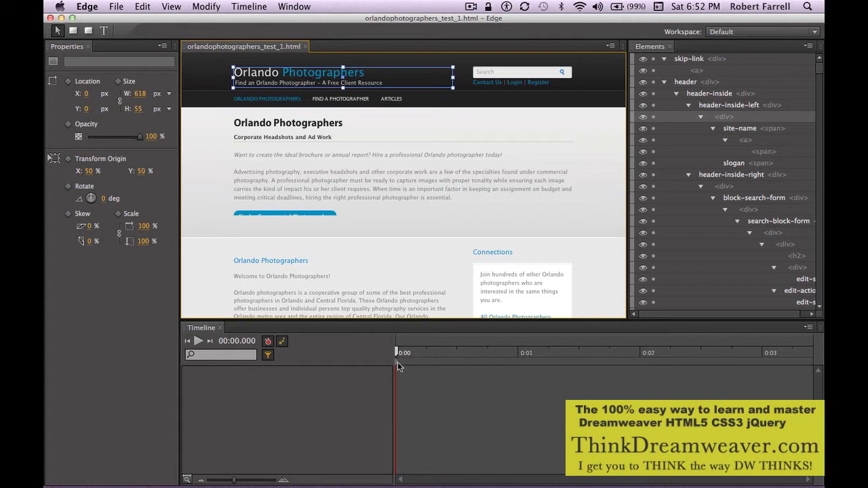
With the playhead at about 0:00.92, move the title div to X 1144 to record a tX slide
drag(398, 362, 508, 371)
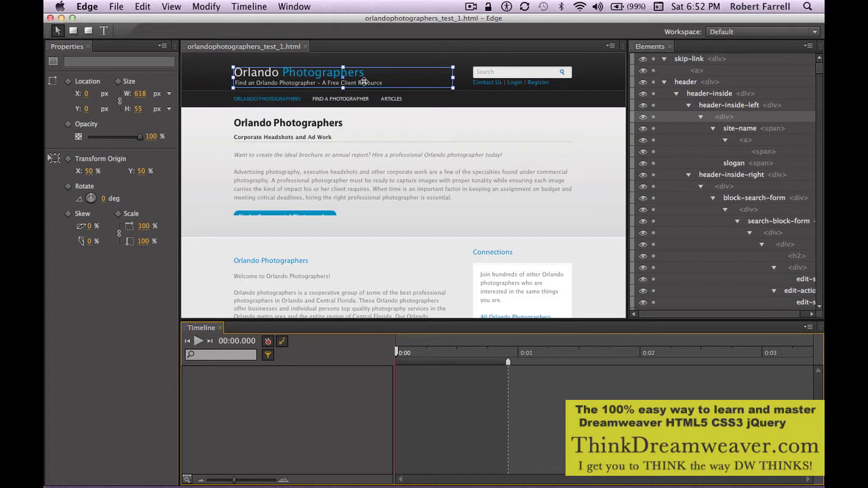
drag(362, 81, 761, 76)
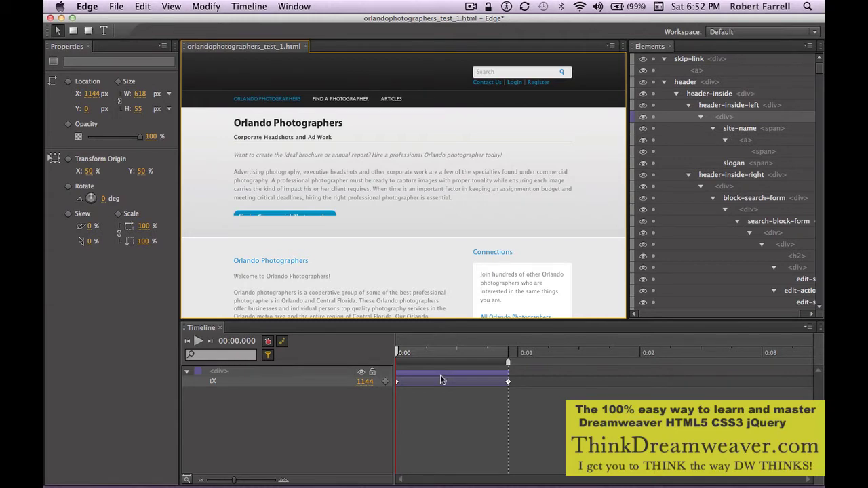
key(super+Return)
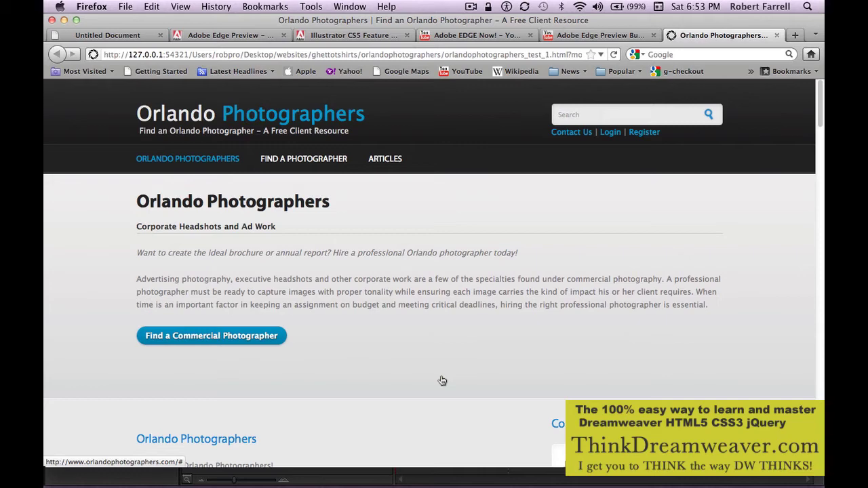
key(super+Tab)
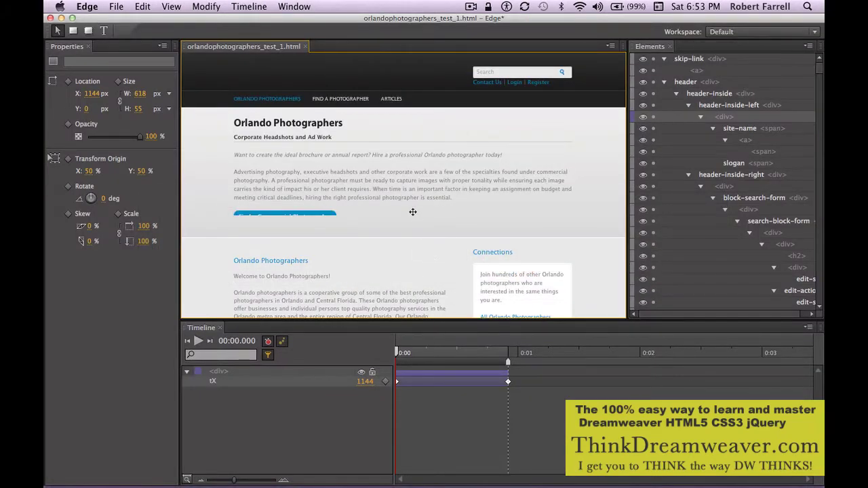
Set the title's tX transition easing to easeInOutElastic and check it in a Firefox preview
click(461, 375)
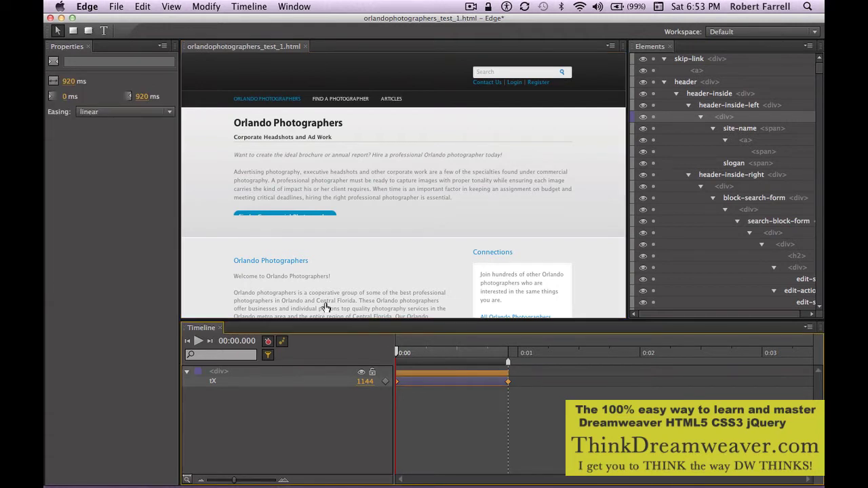
click(147, 109)
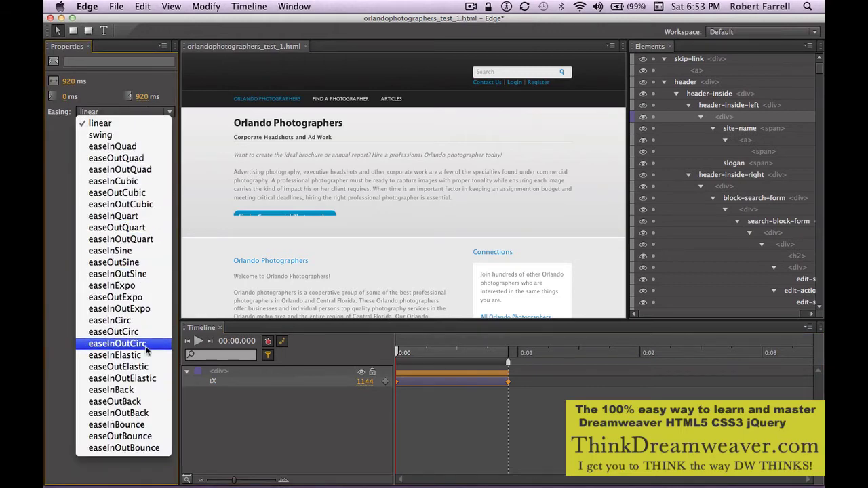
click(198, 342)
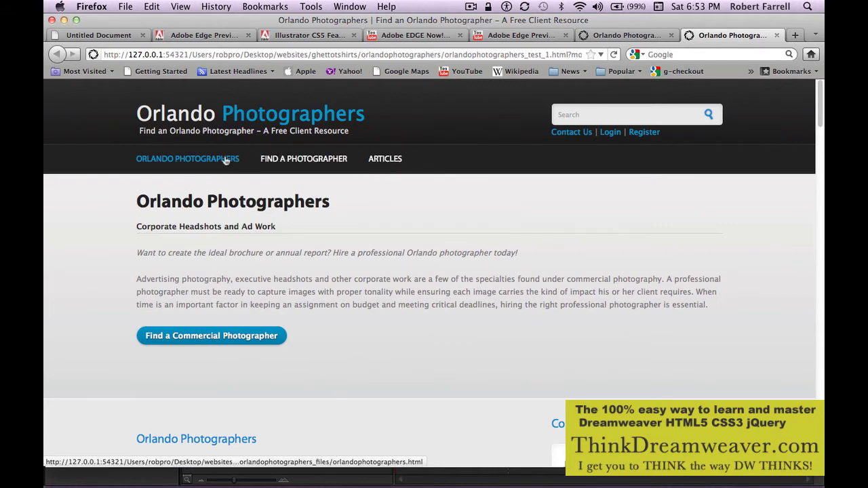
key(super+Tab)
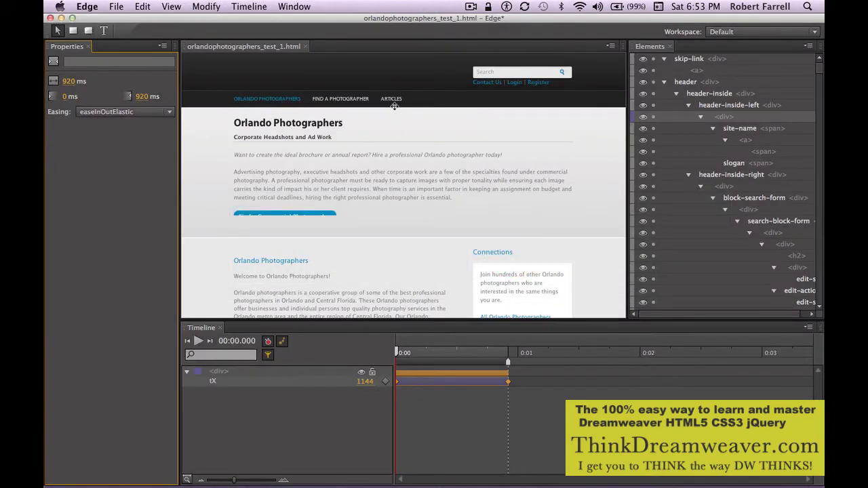
Add a horizontal slide-in animation to the ARTICLES navigation link
click(437, 374)
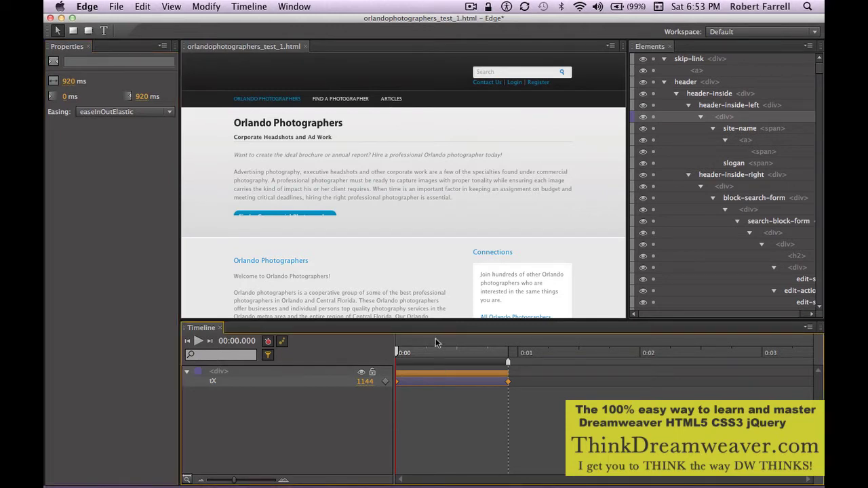
click(392, 101)
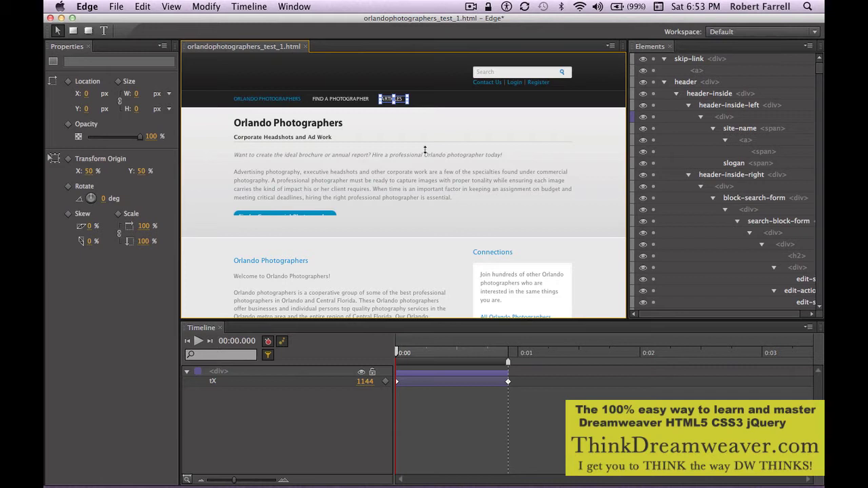
click(393, 101)
click(508, 353)
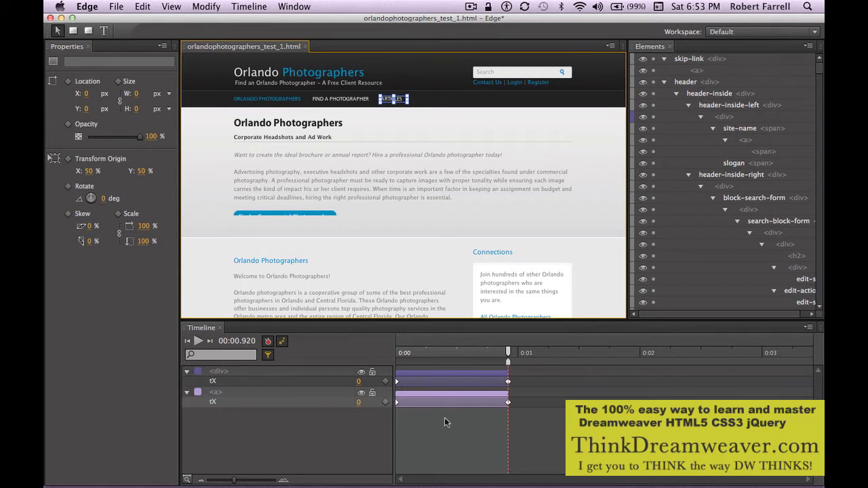
key(ctrl+z)
click(406, 354)
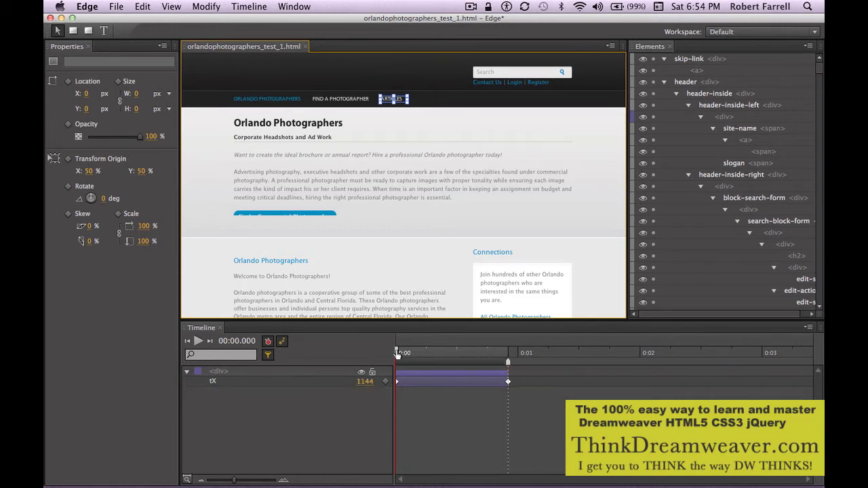
click(454, 353)
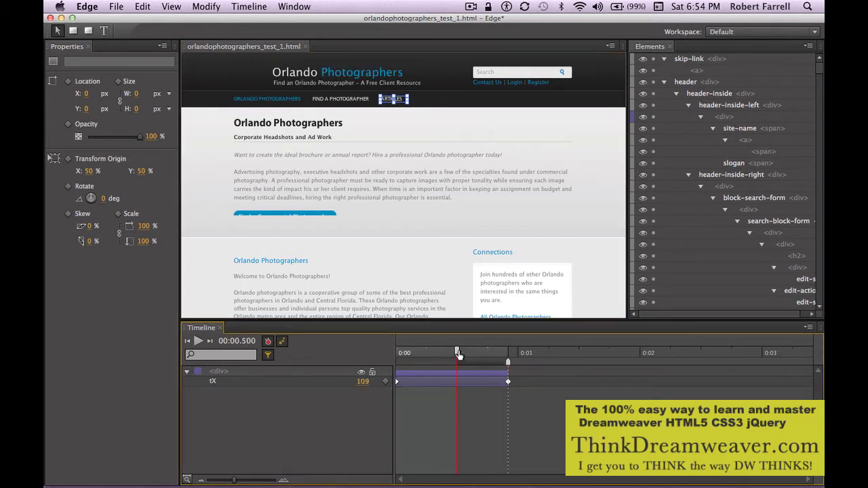
drag(459, 349, 477, 353)
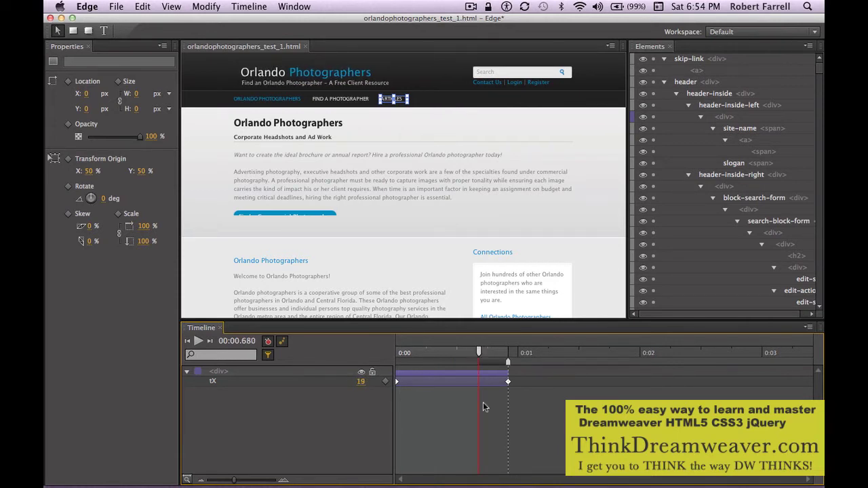
key(ctrl+alt+l)
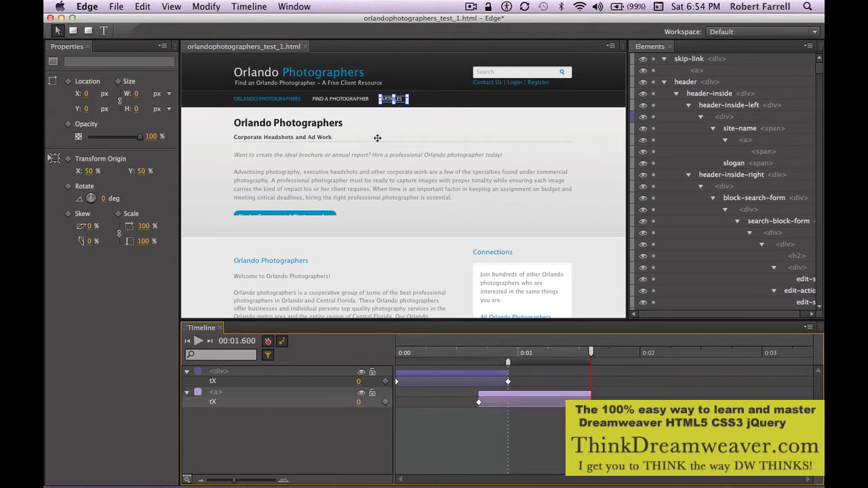
Paste the slide-in onto the FIND A PHOTOGRAPHER and ORLANDO PHOTOGRAPHERS links
click(352, 98)
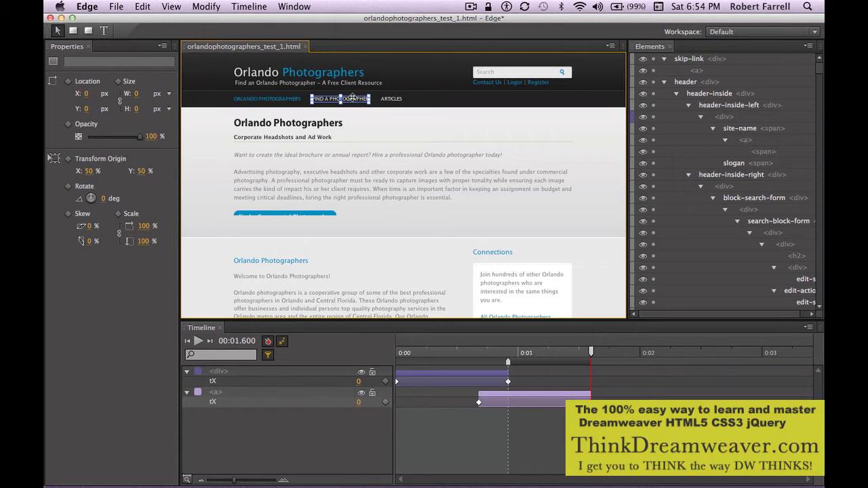
click(269, 99)
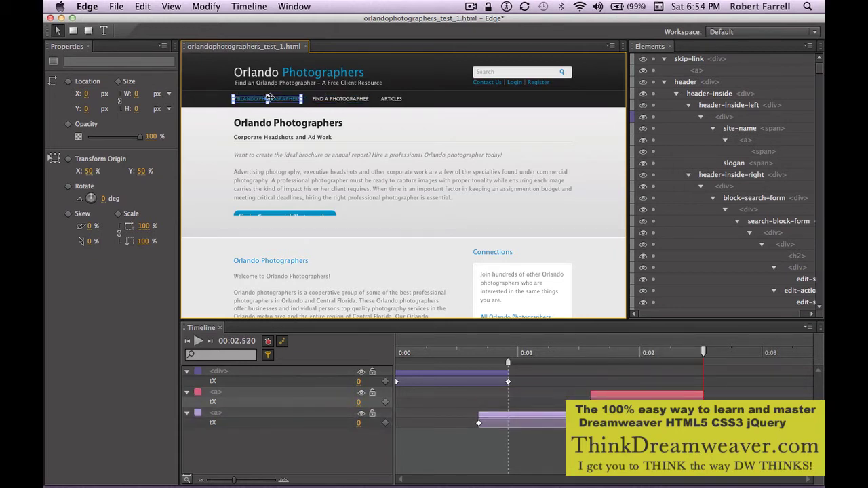
key(super+v)
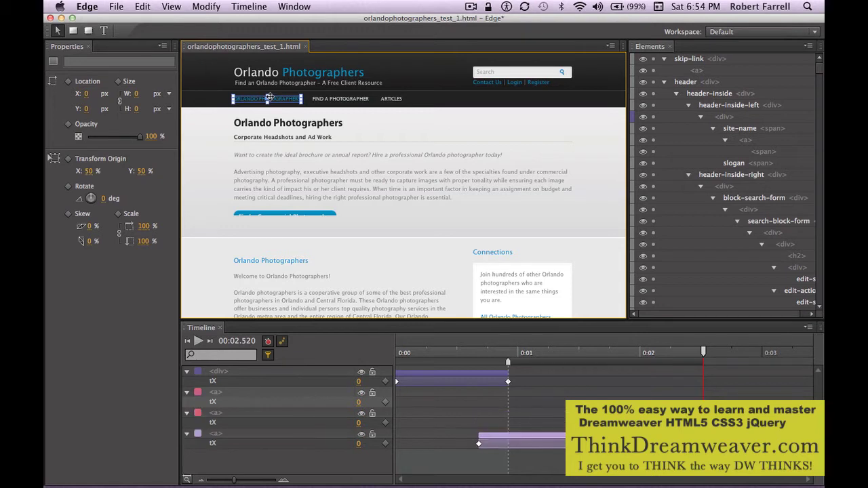
Step through the heading, intro and content-inside selections down to the Connections join blurb
click(315, 125)
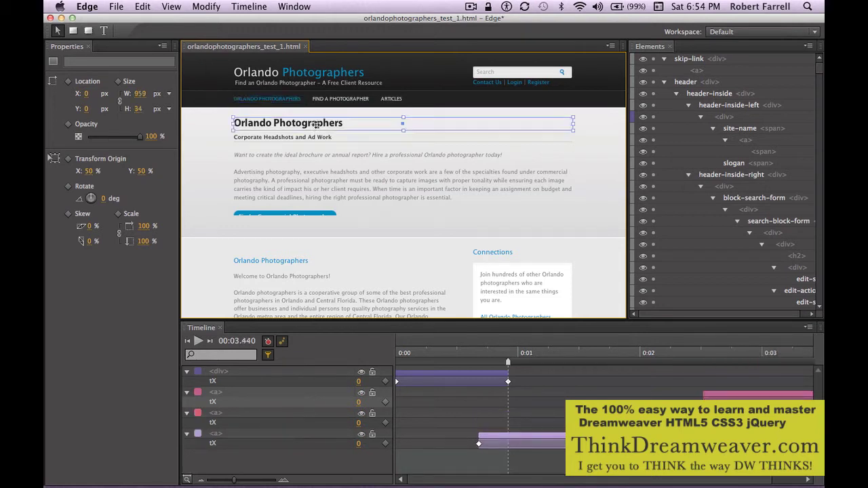
click(201, 118)
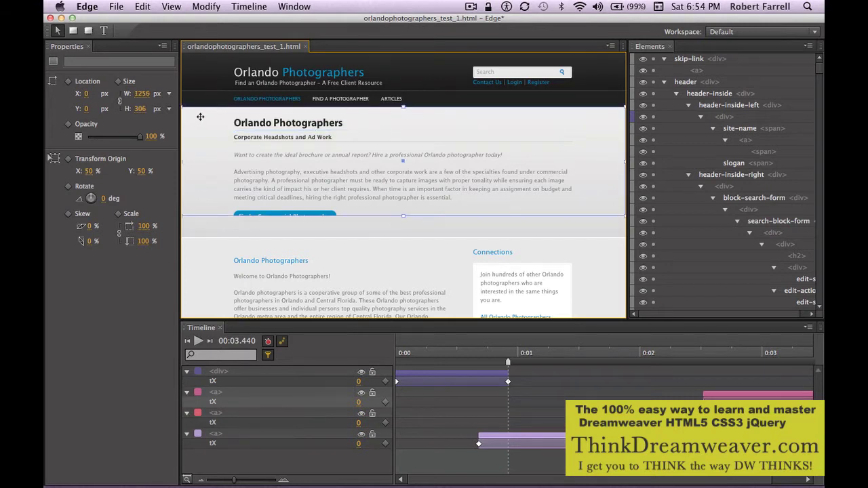
click(216, 249)
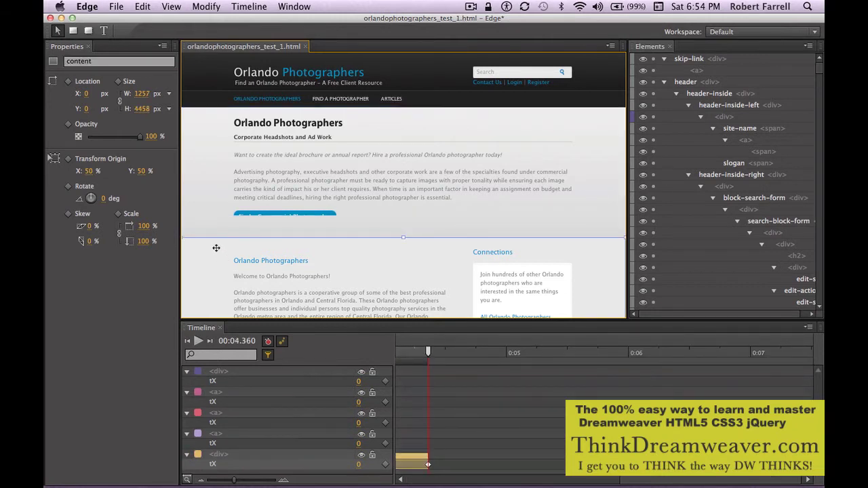
click(478, 251)
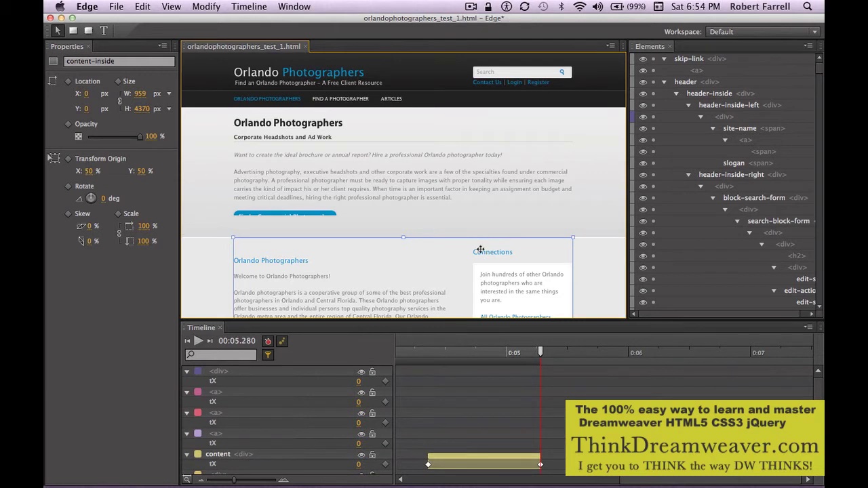
click(517, 272)
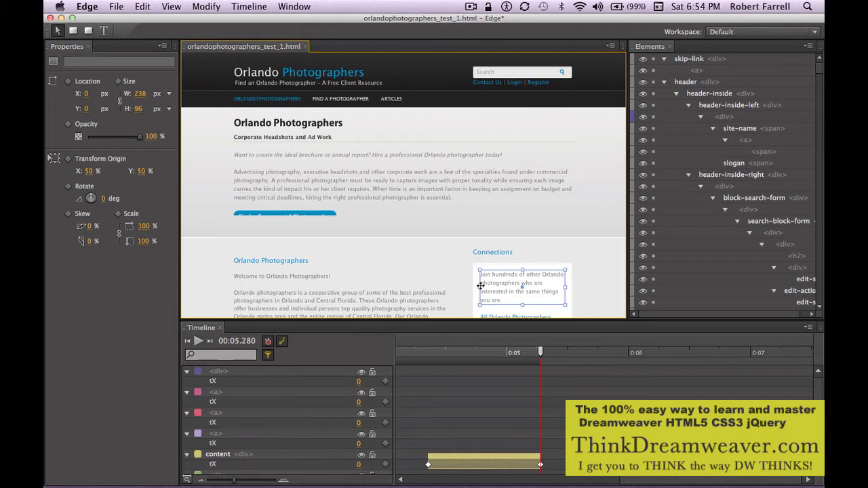
Scroll to the Holga section, select the camera image, and move the playhead to the end
scroll(457, 279, down, 5)
scroll(457, 279, down, 2)
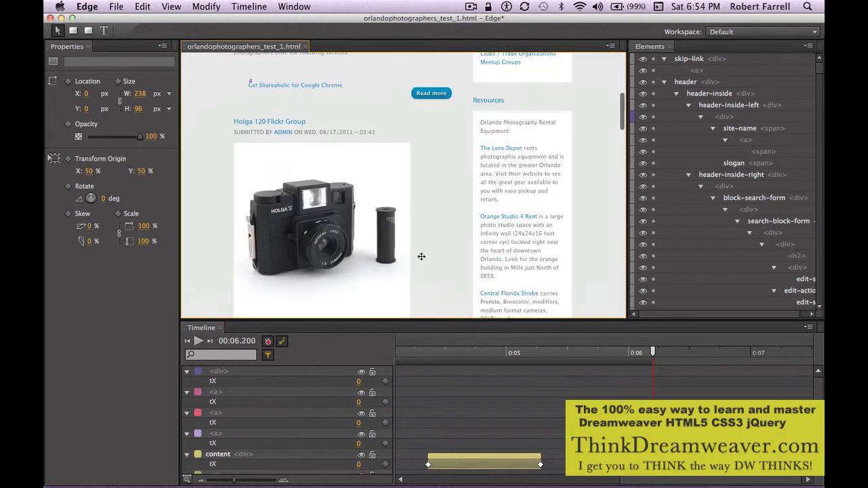
click(337, 197)
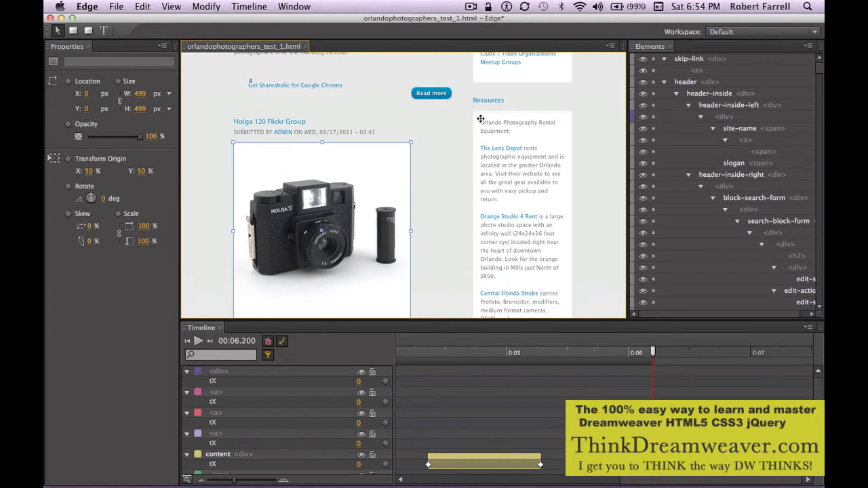
key(End)
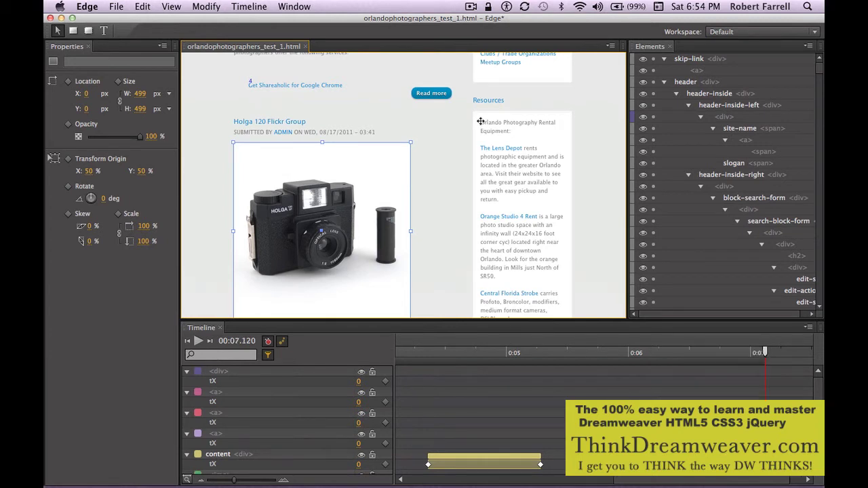
Select The Lens Depot paragraph in the Resources sidebar, then preview in the browser
click(480, 122)
click(465, 121)
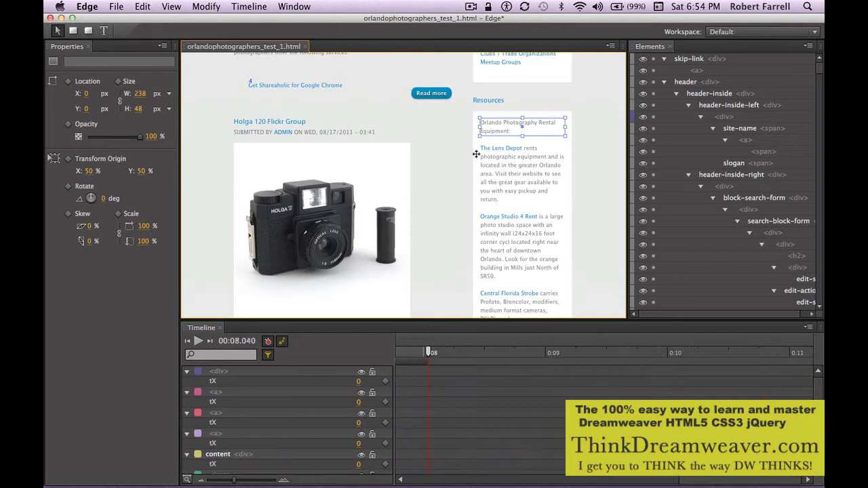
click(476, 154)
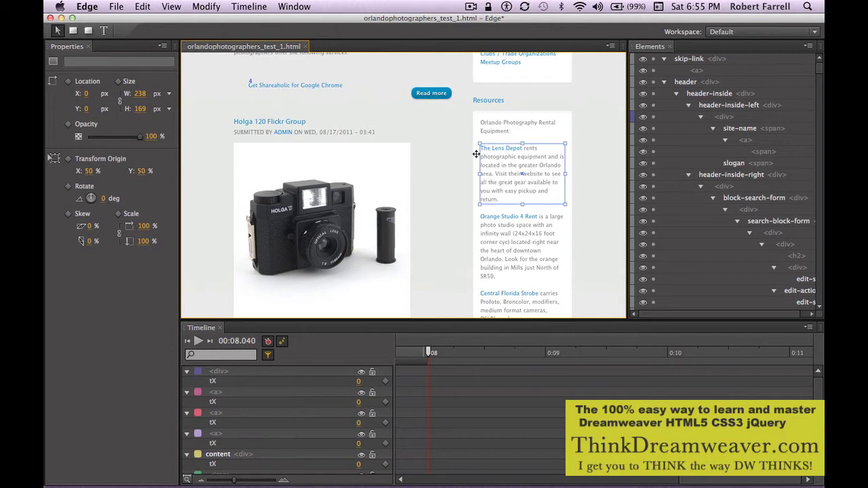
key(ctrl+Return)
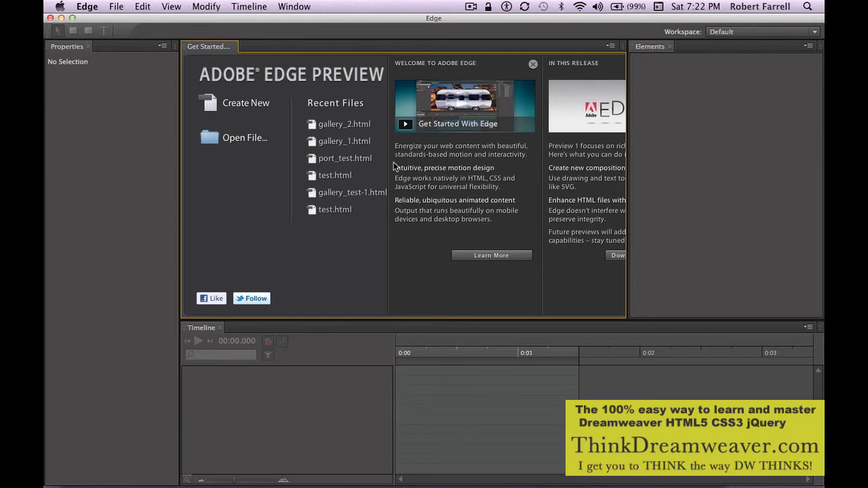
Create a blank composition and Save As 'gallery_v3' in the portfolio folder
key(super+n)
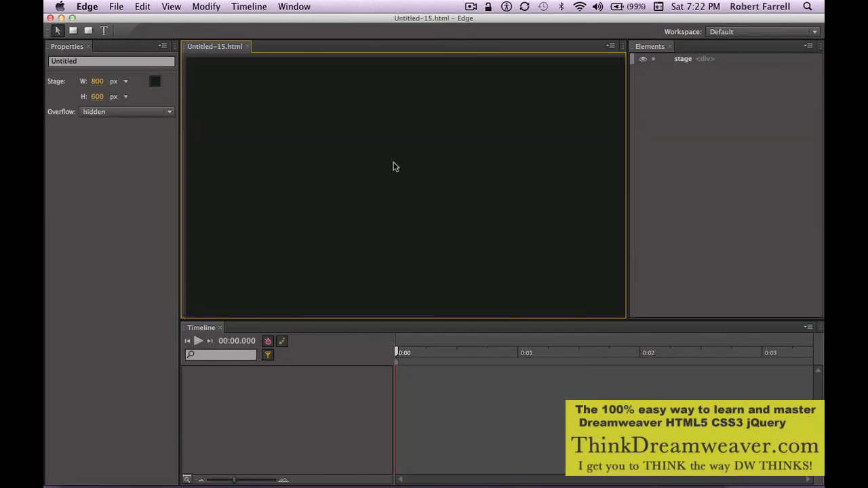
click(128, 10)
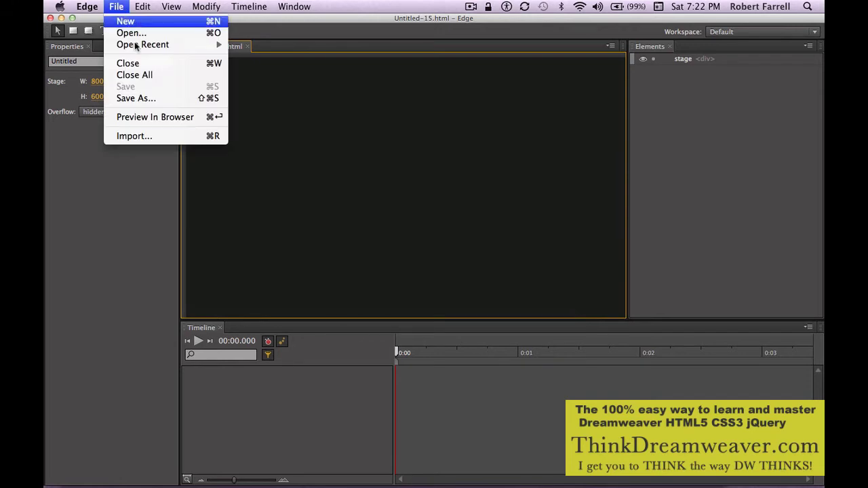
click(151, 98)
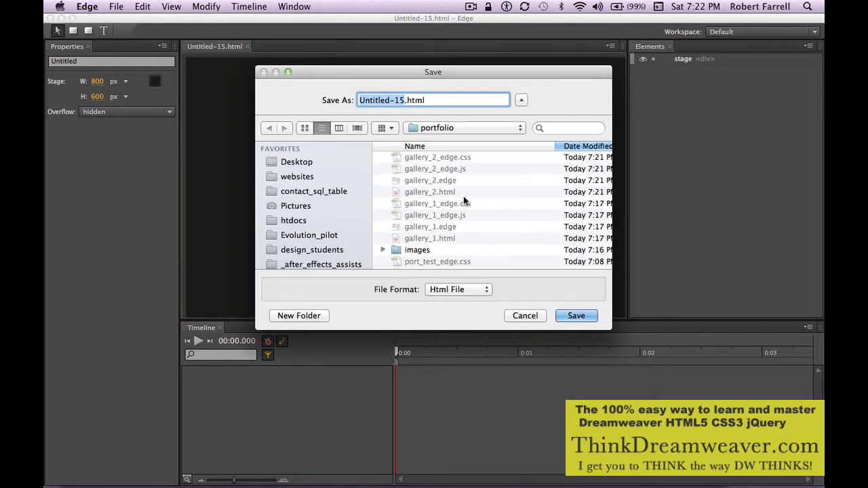
text(gallery)
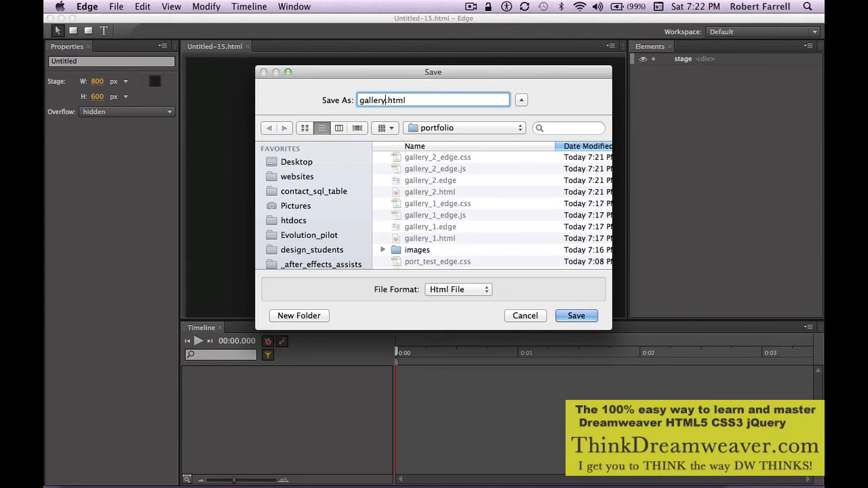
text(_v)
text(3)
key(Return)
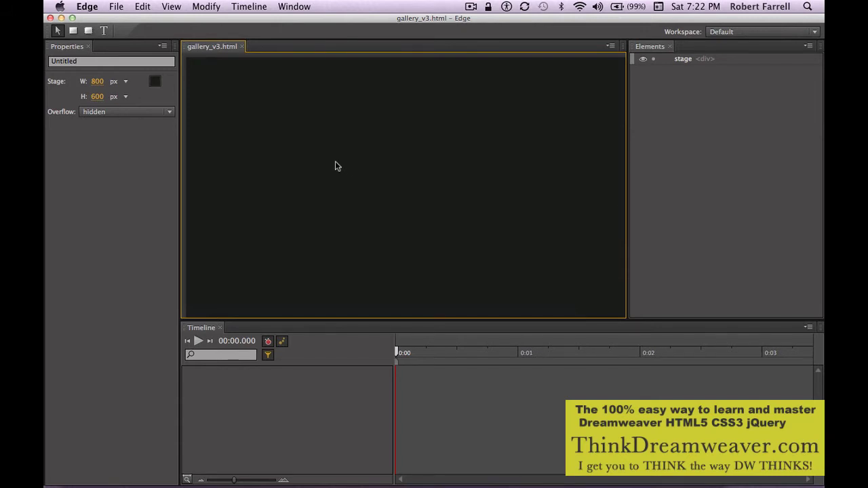
Import 01.jpg from the portfolio_files folder using File > Import
click(116, 7)
click(132, 135)
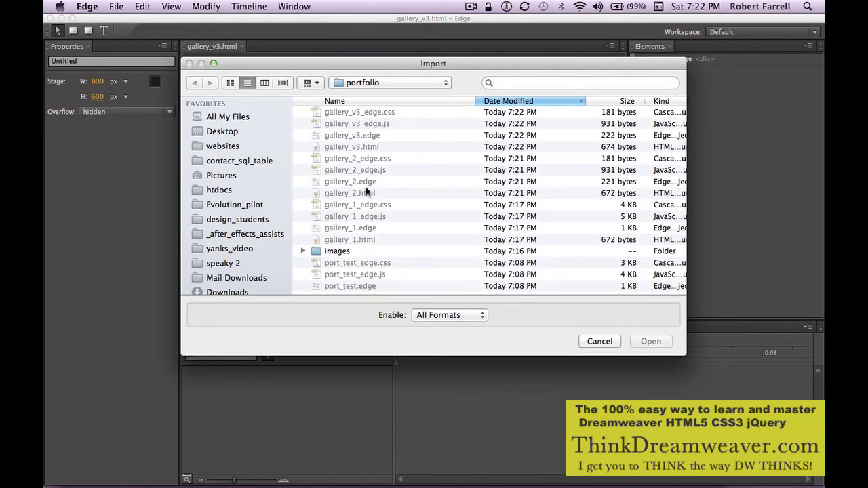
scroll(366, 187, down, 3)
scroll(368, 179, down, 3)
scroll(368, 178, down, 5)
scroll(366, 173, down, 5)
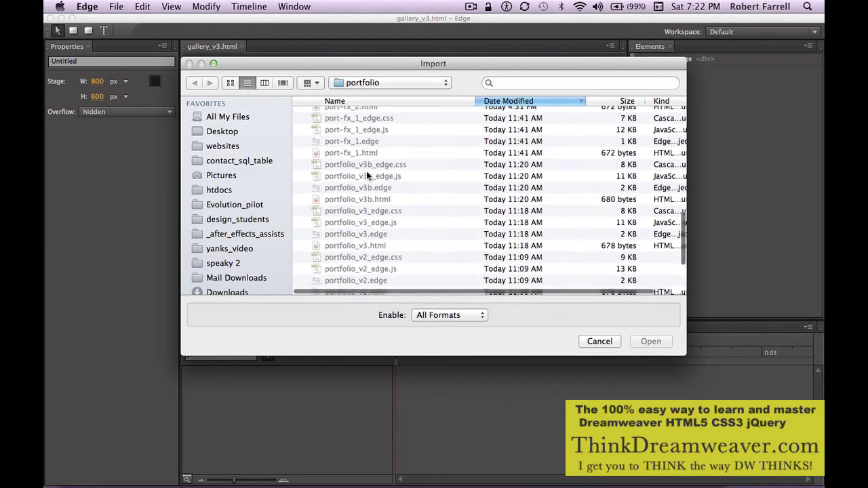
scroll(366, 173, down, 5)
scroll(363, 179, down, 5)
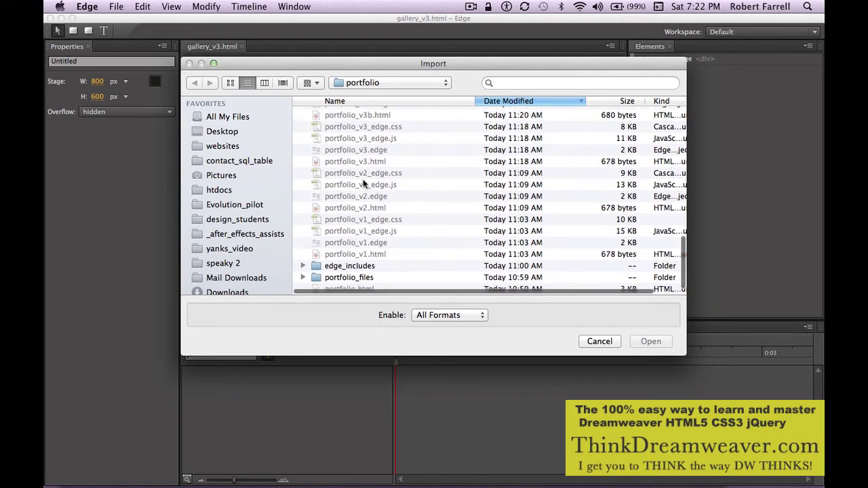
double_click(361, 276)
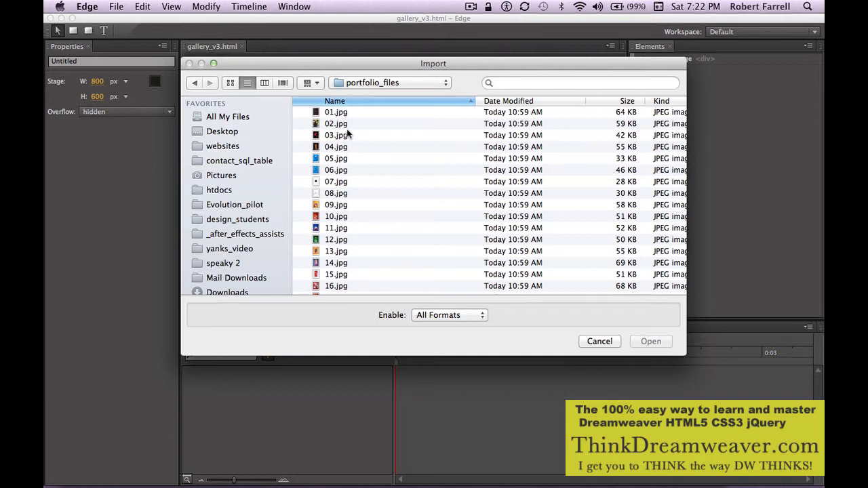
double_click(343, 112)
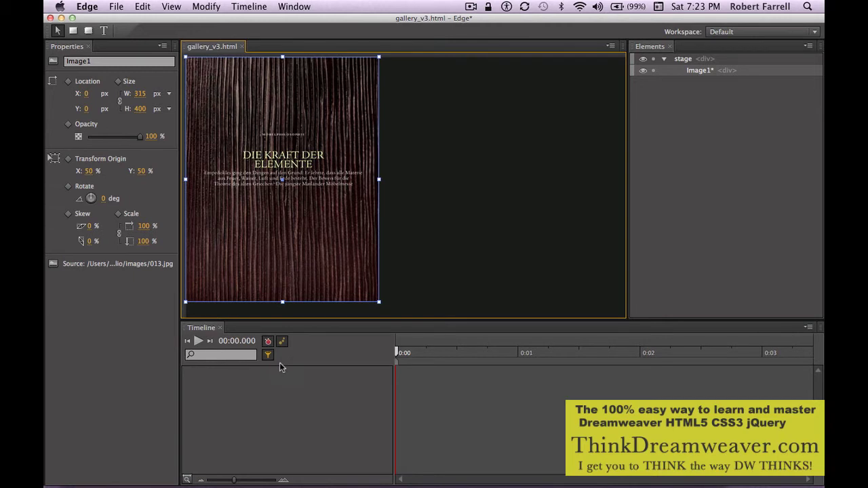
Enable Auto-Keyframe Mode in the Timeline panel
click(267, 342)
At about 0:00.85, move Image1 off the stage's right edge to record its slide-in
drag(396, 366, 500, 375)
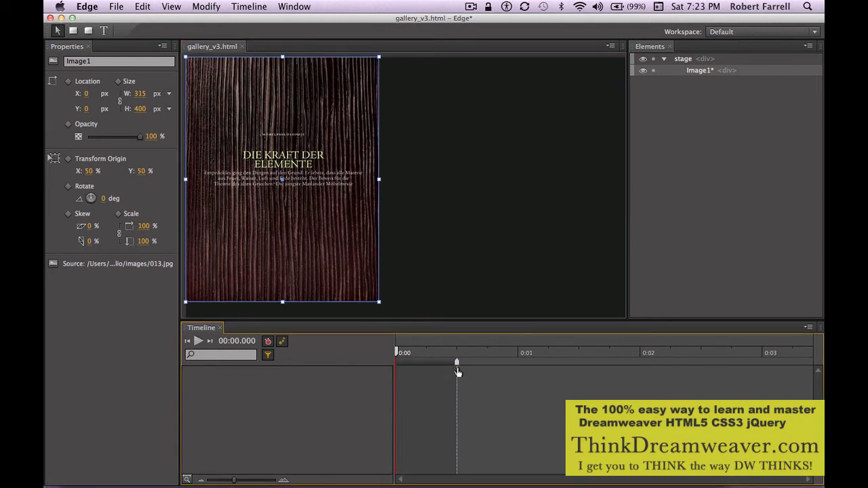
drag(500, 379, 499, 376)
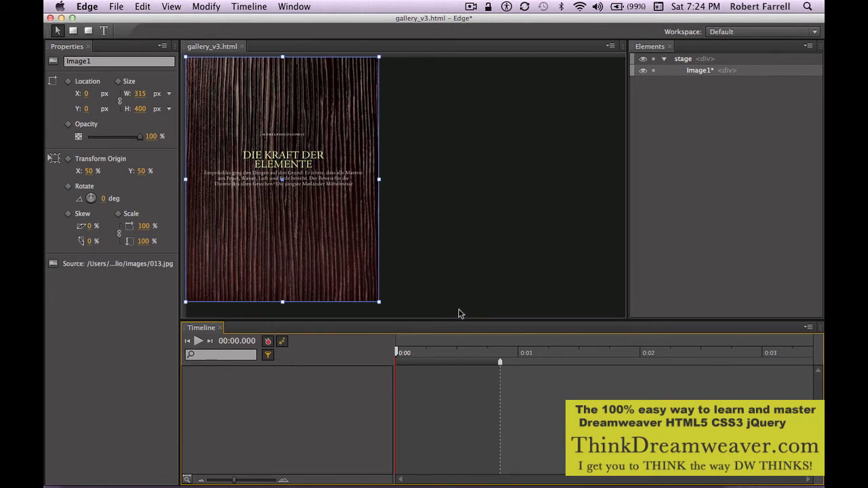
key(ctrl+minus)
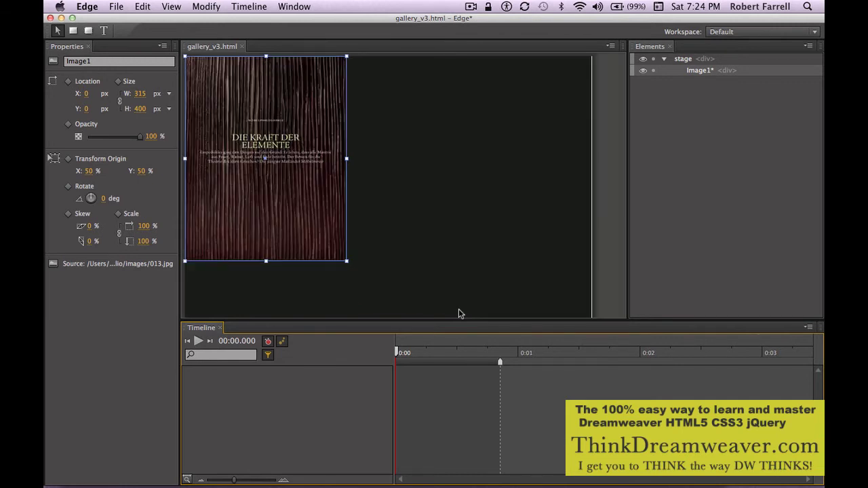
key(ctrl+minus)
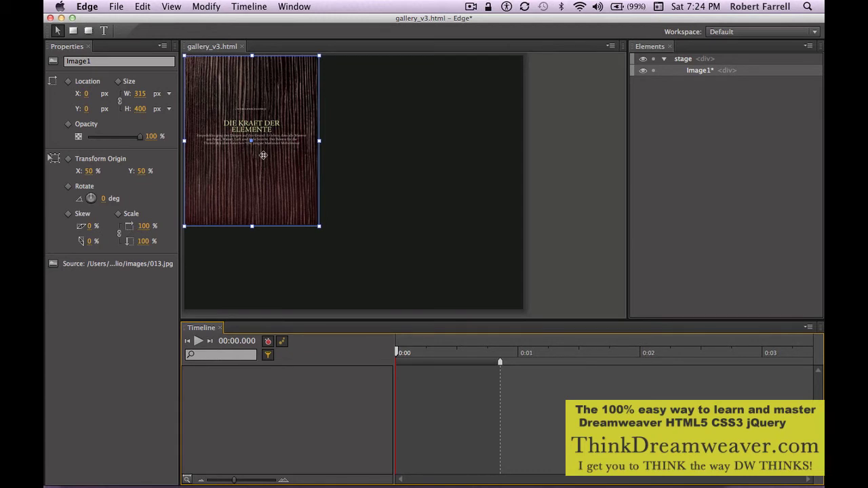
drag(263, 155, 628, 197)
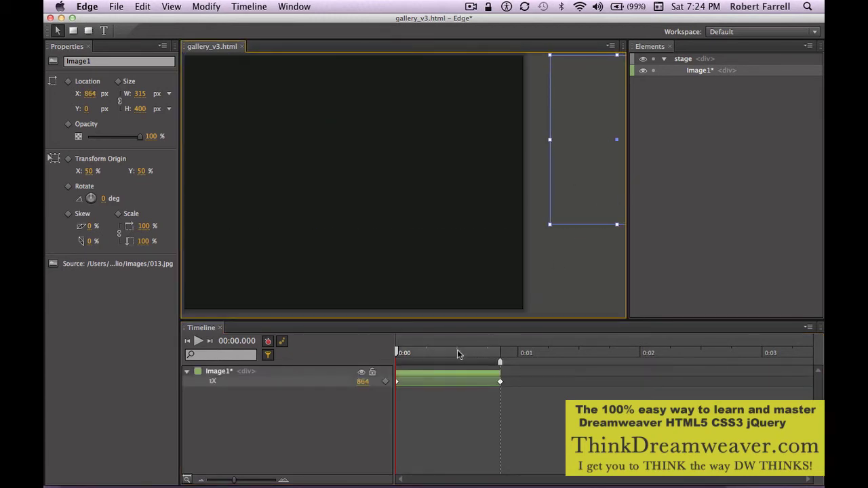
Save gallery_v3, scrub the slide-in, and preview it in the browser
key(ctrl+s)
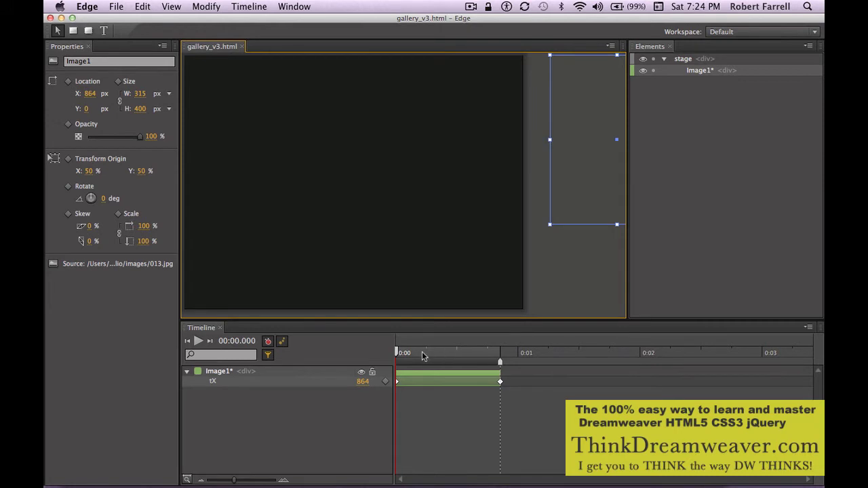
mouse_move(422, 356)
mouse_down()
mouse_move(455, 353)
mouse_move(393, 353)
mouse_move(499, 362)
mouse_move(395, 367)
mouse_up()
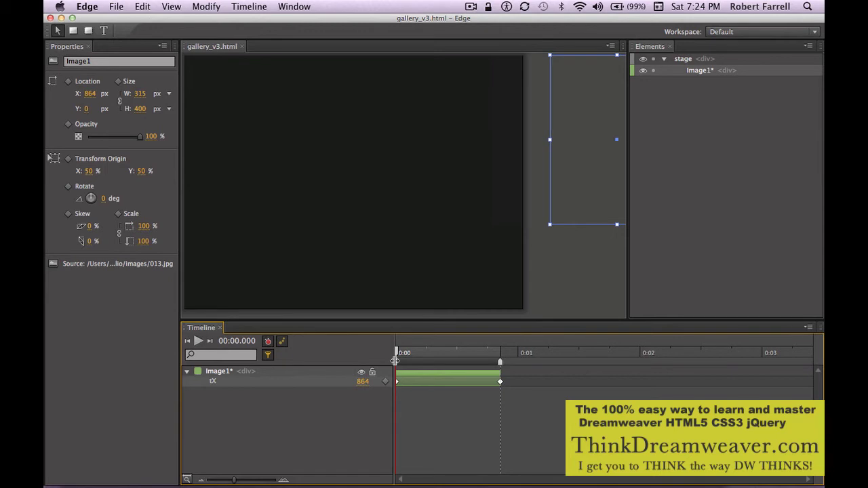
key(ctrl+Return)
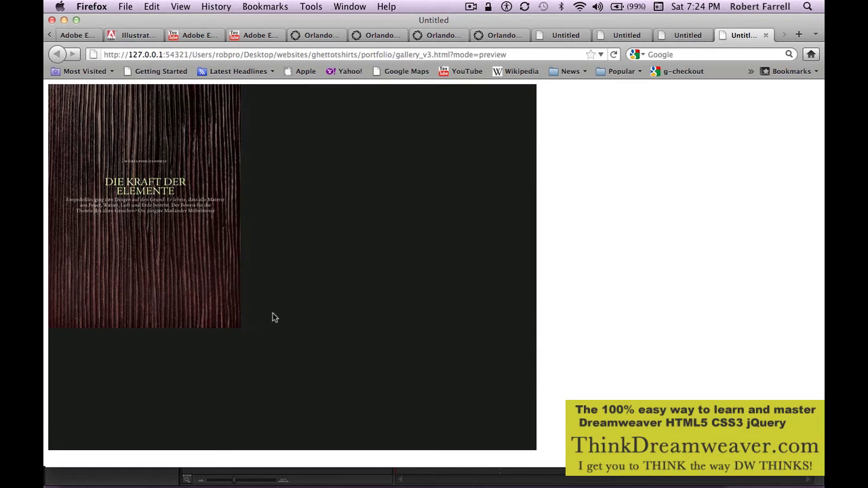
After Image1 settles in the Firefox preview, switch back to Edge
key(super+Tab)
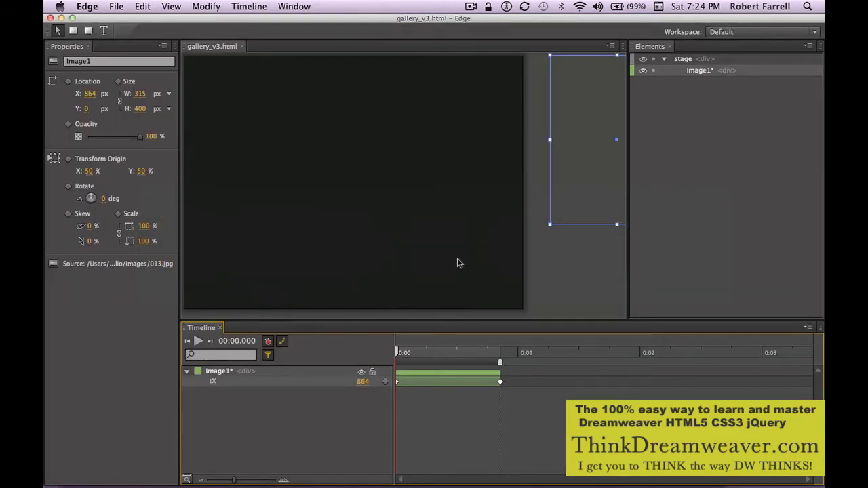
Shorten Image1's horizontal slide transition to 714 ms, aligned with its keyframe
click(496, 377)
drag(495, 377, 482, 377)
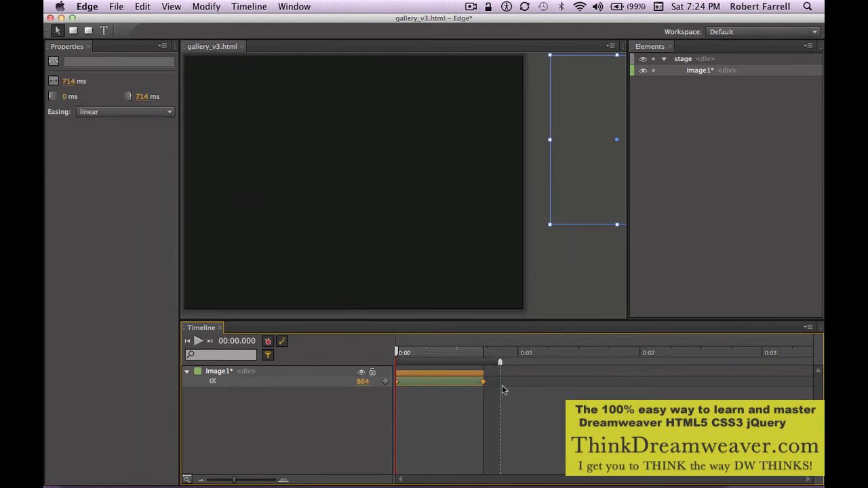
drag(500, 364, 483, 364)
Give Image1's slide easeOutElastic easing, scrub to check it, and save
click(142, 109)
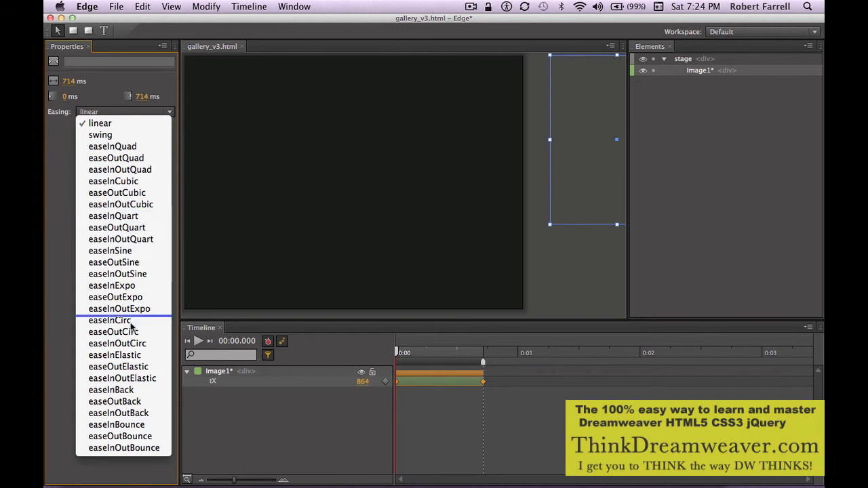
click(130, 368)
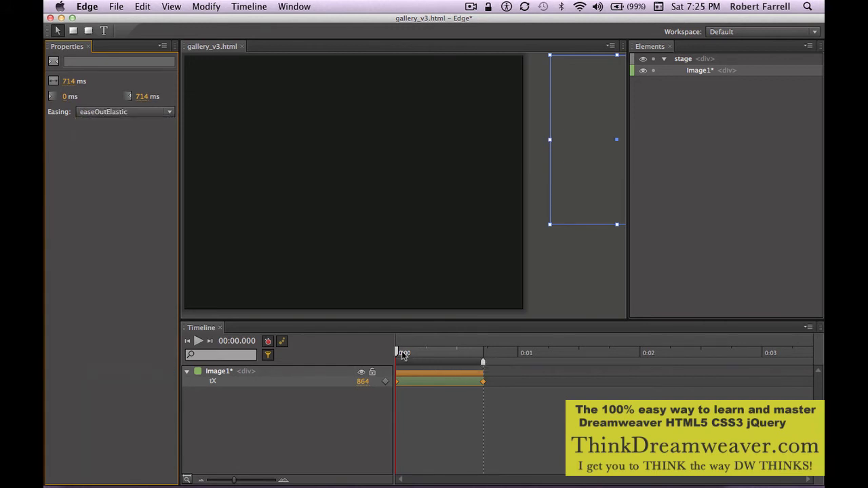
mouse_move(397, 352)
mouse_down()
mouse_move(478, 352)
mouse_move(380, 352)
mouse_move(481, 357)
mouse_up()
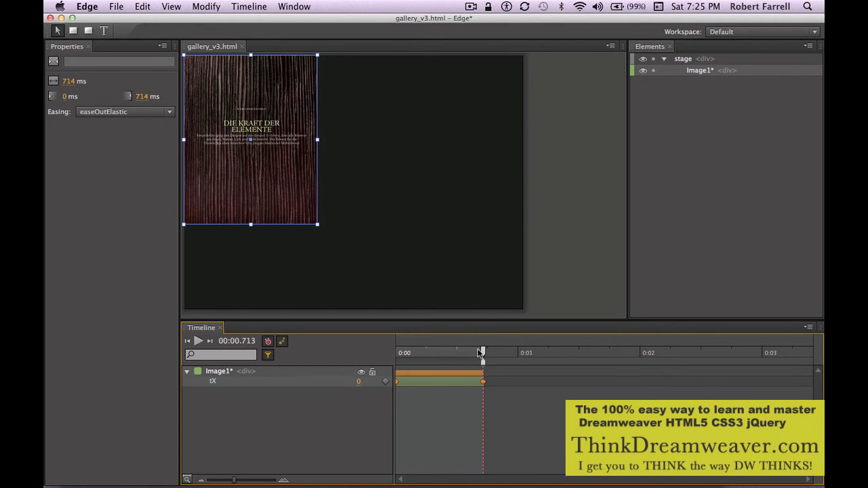
key(super+s)
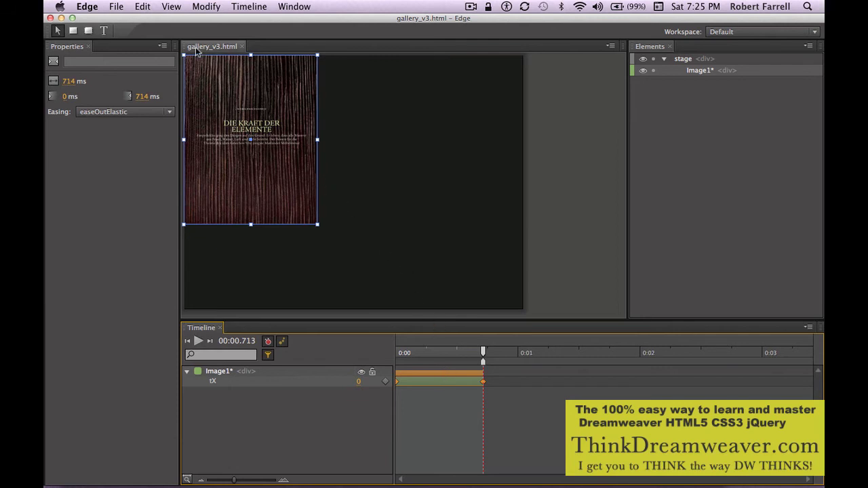
Import 02.jpg, 03.jpg, 04.jpg and 05.jpg onto the stage
key(super+i)
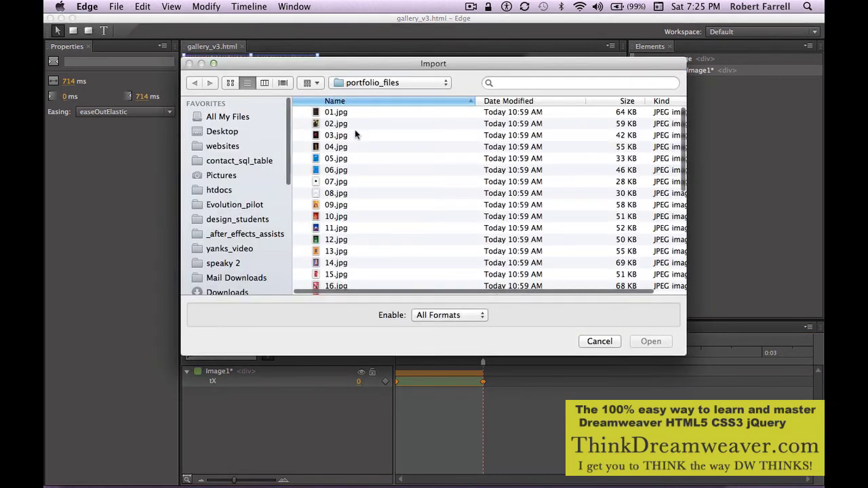
double_click(347, 127)
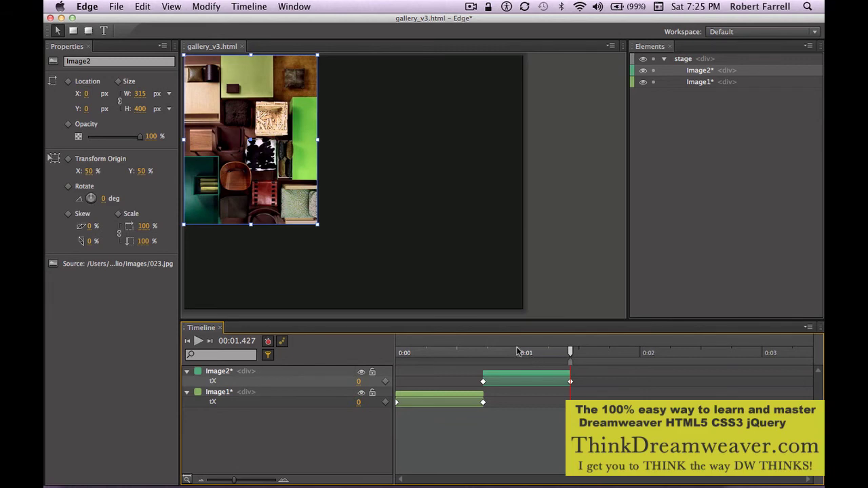
key(super+i)
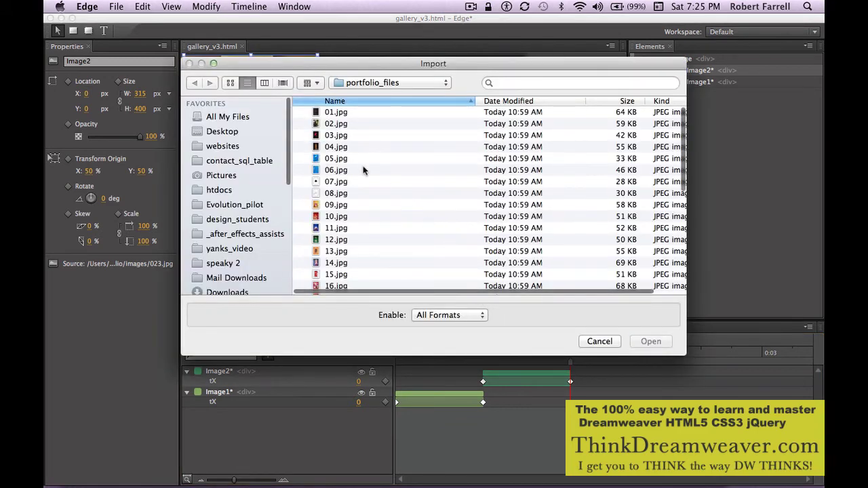
double_click(335, 135)
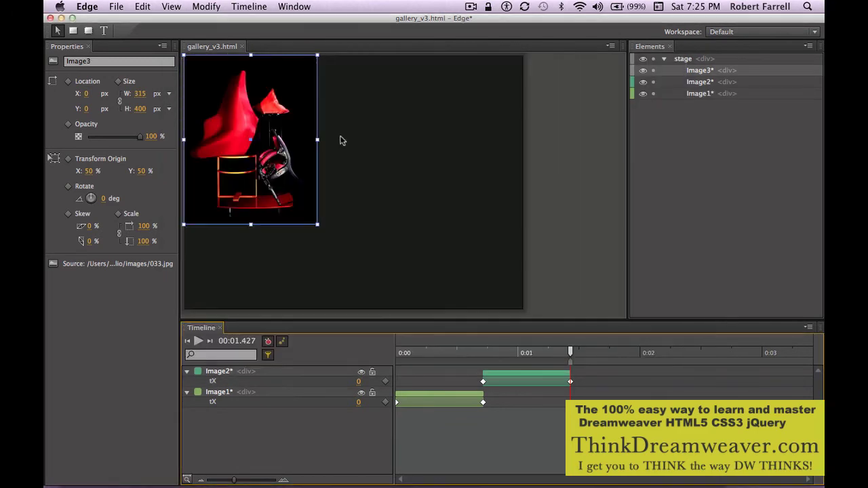
key(super+i)
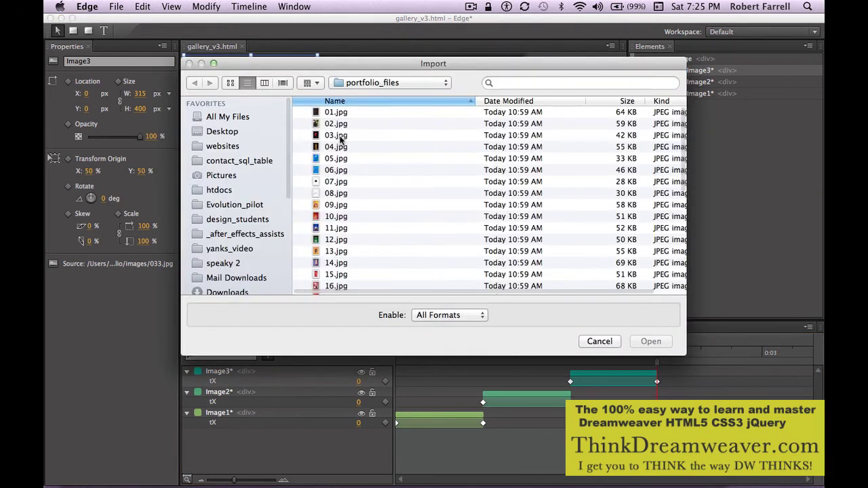
double_click(344, 151)
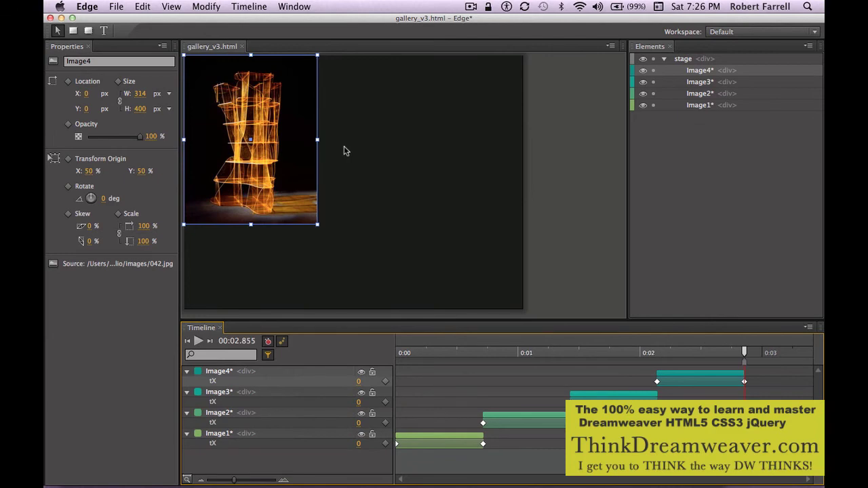
key(super+i)
double_click(342, 157)
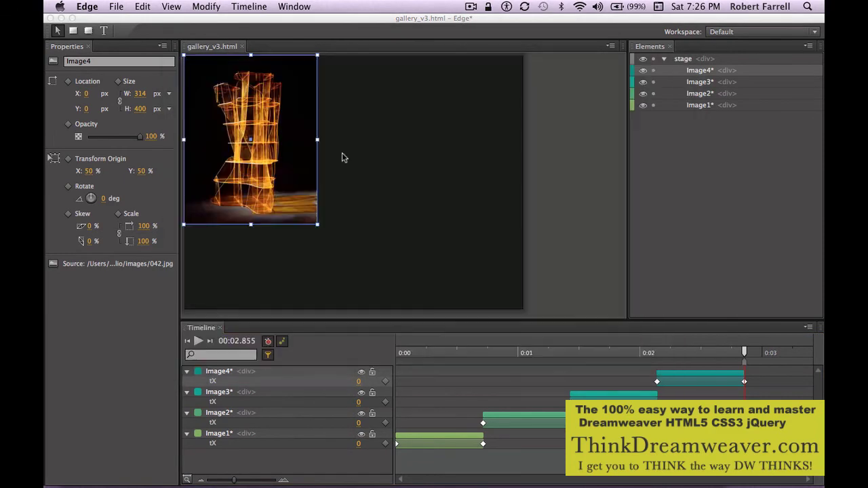
Import 06.jpg, 07.jpg and 08.jpg onto the stage, then save the gallery
key(super+i)
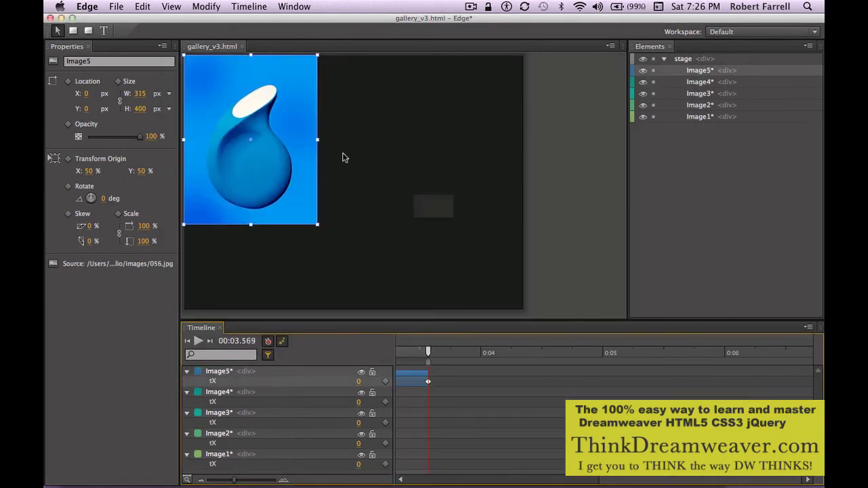
double_click(345, 172)
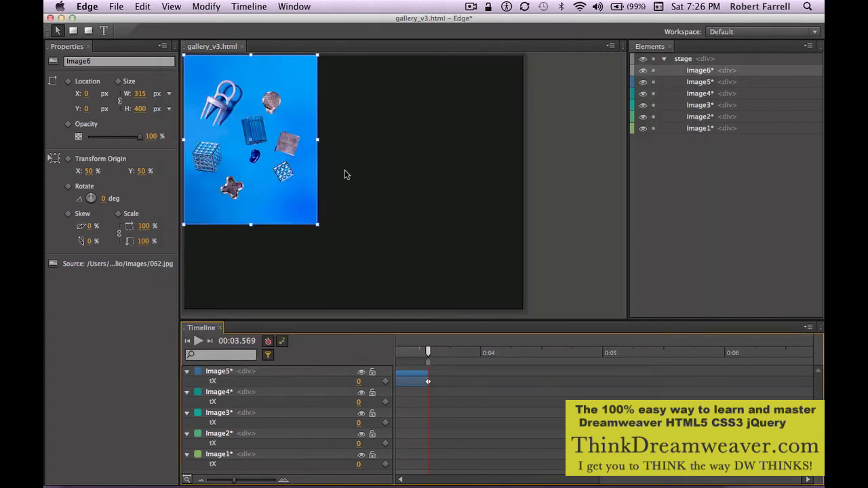
key(super+i)
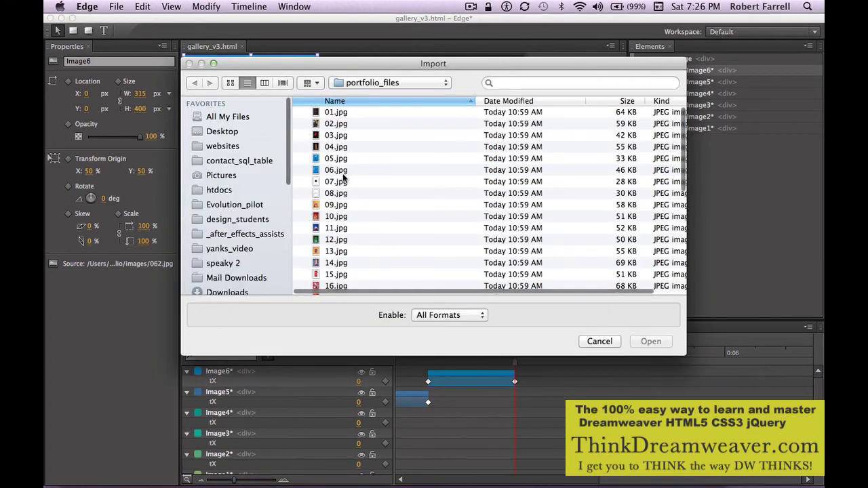
double_click(343, 182)
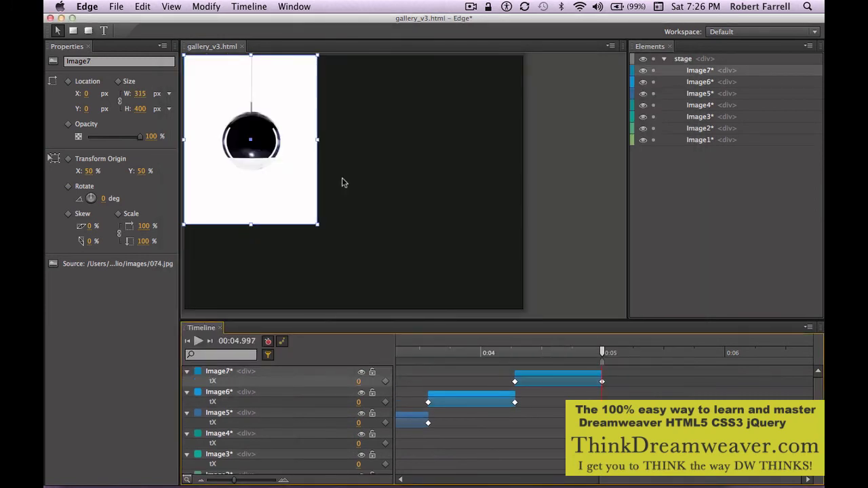
key(super+i)
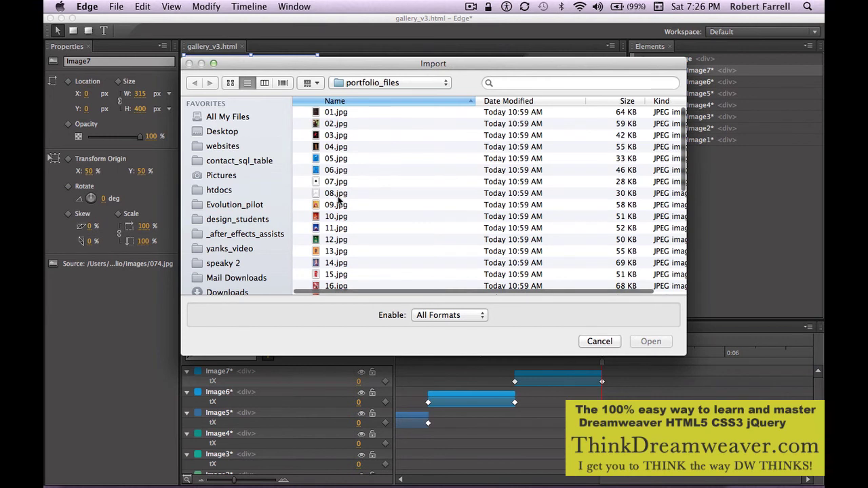
double_click(339, 204)
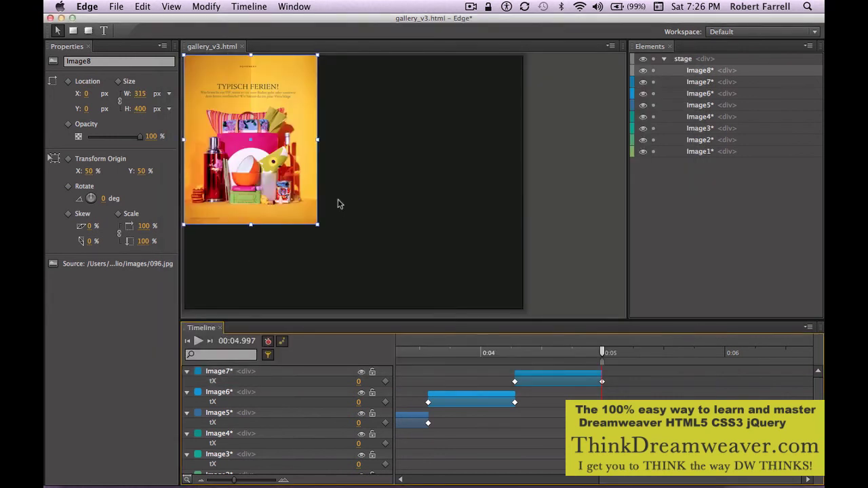
key(super+s)
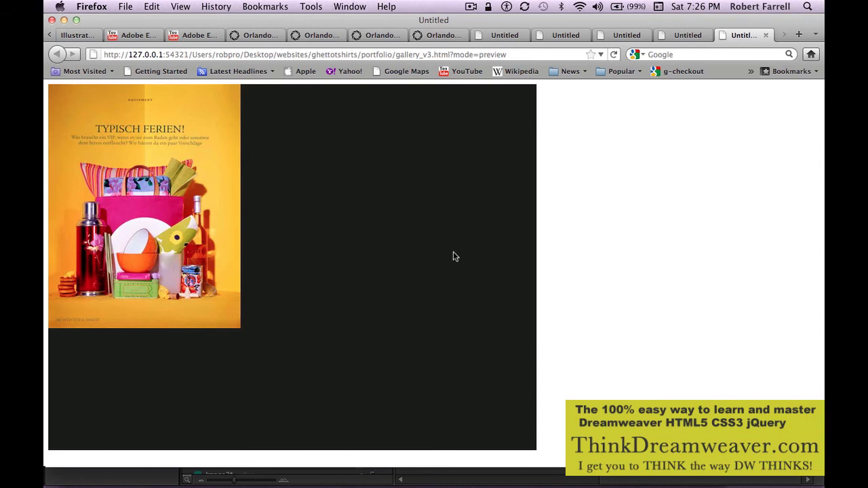
key(super+Tab)
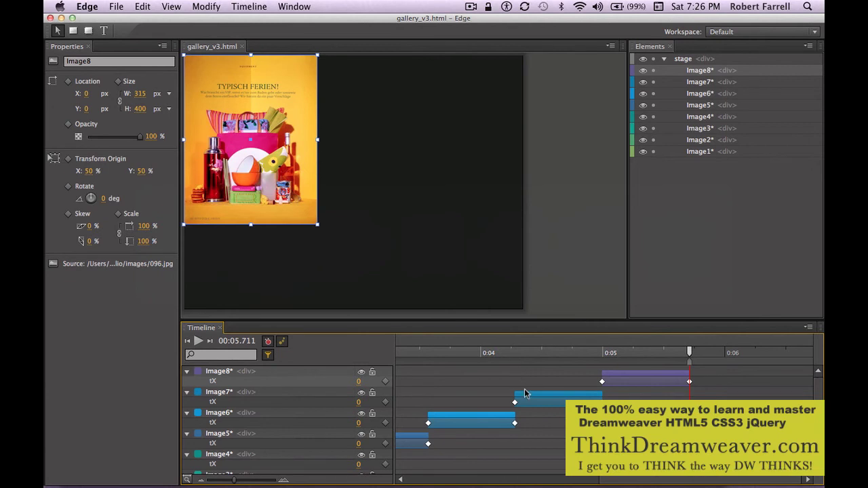
Set every image's slide-in duration to 950 ms and preview it in Firefox
key(super+a)
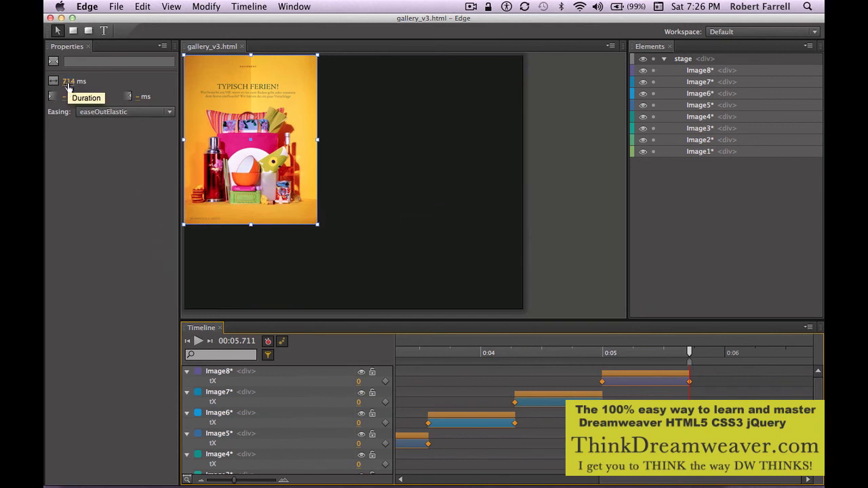
drag(68, 82, 73, 83)
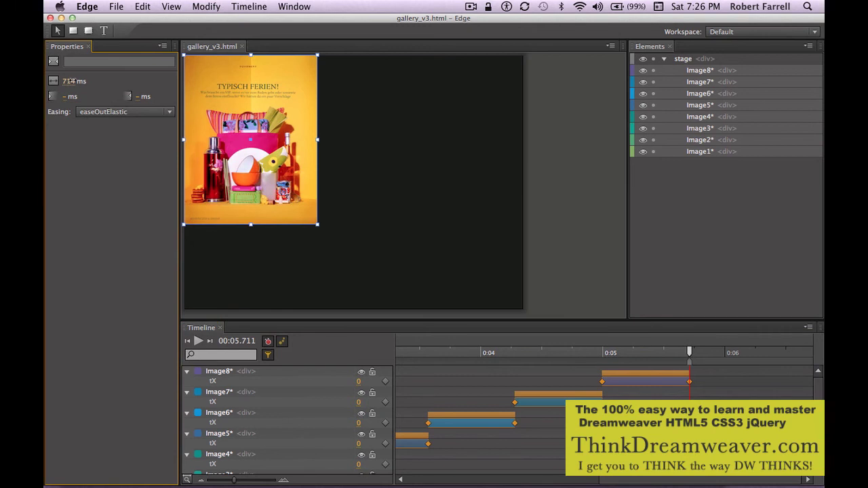
click(73, 82)
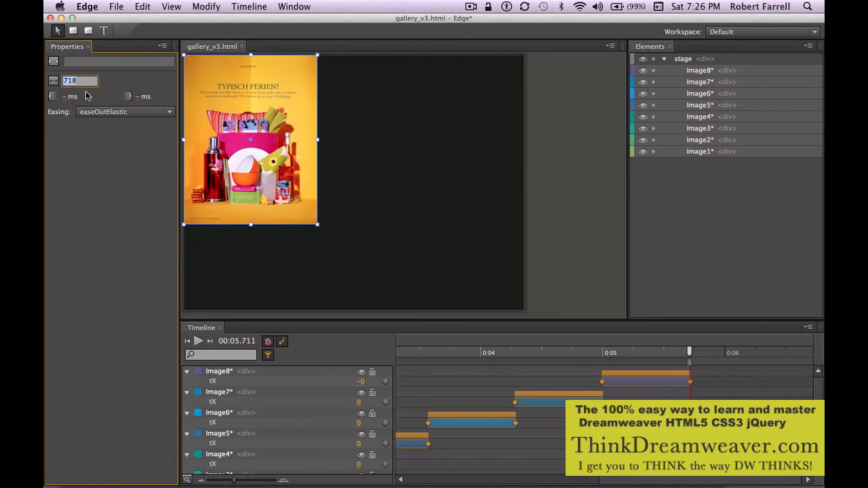
text(0)
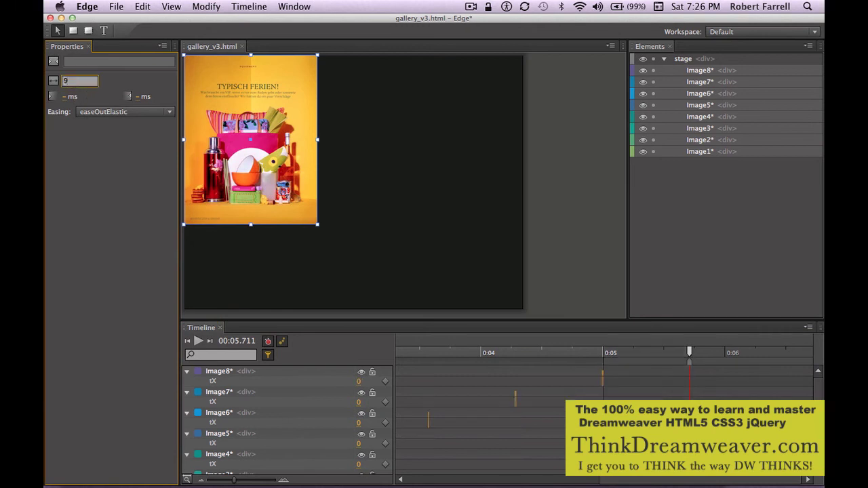
text(50)
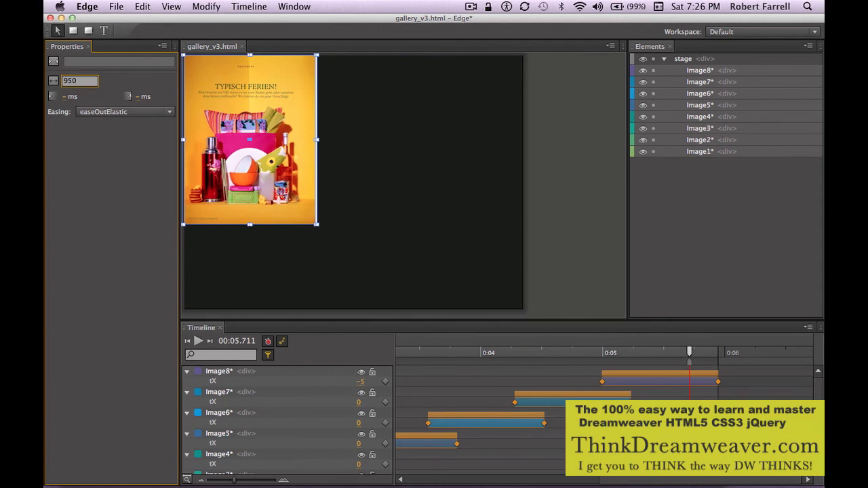
key(Return)
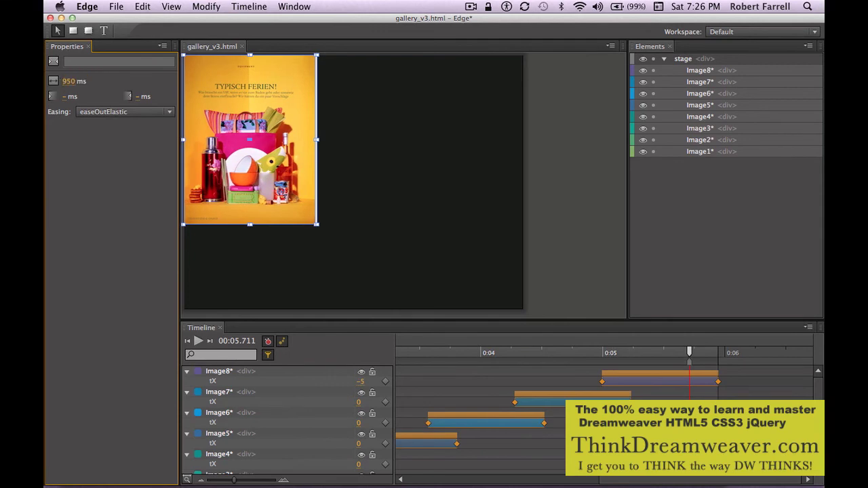
key(super+Return)
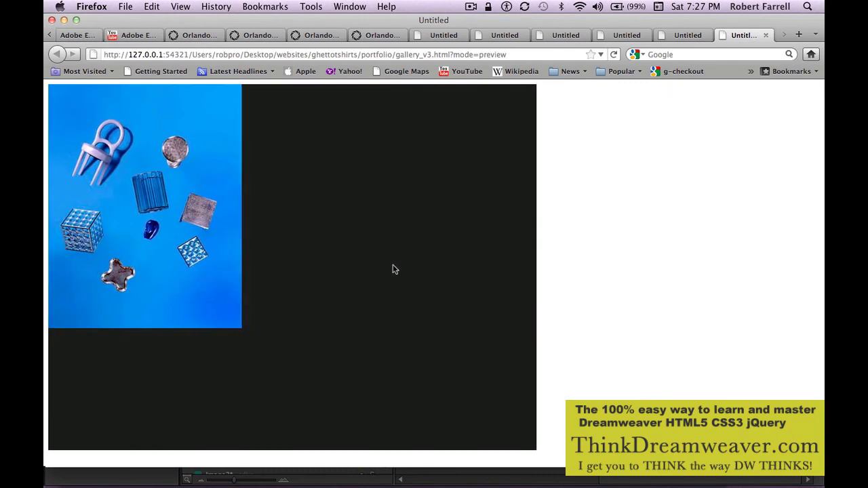
Change the slide-in easing to easeOutBounce and preview the bouncing gallery in Firefox
key(super+Tab)
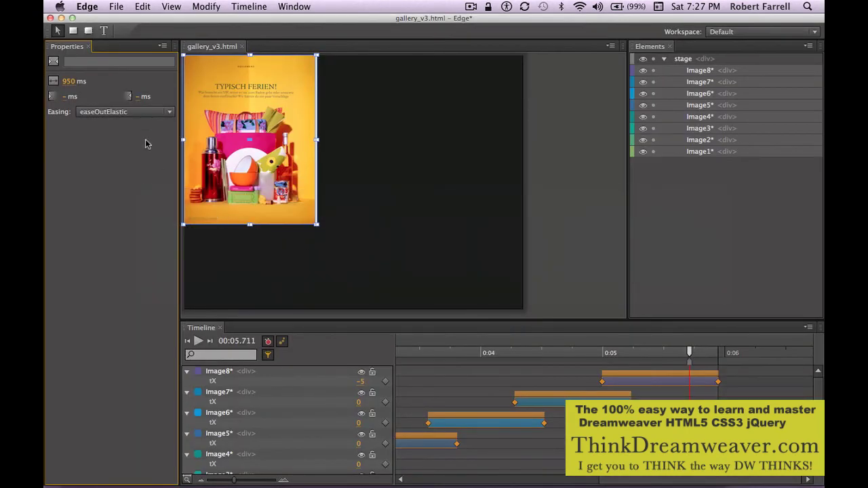
click(148, 112)
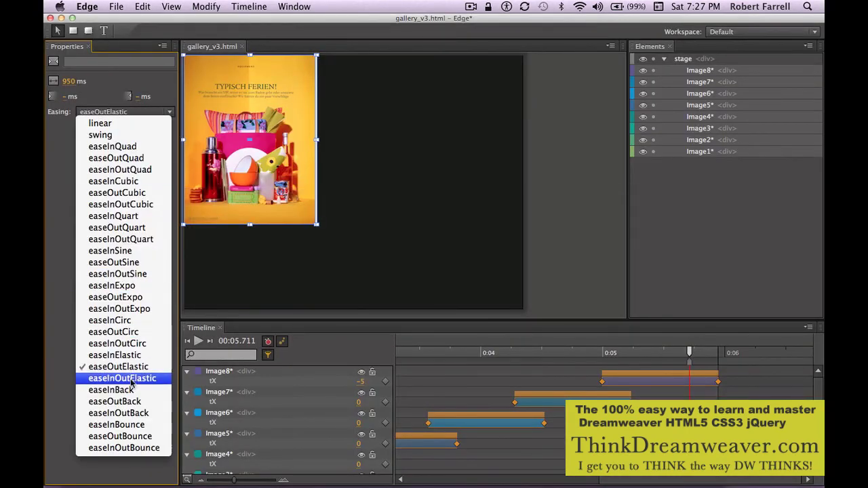
click(120, 436)
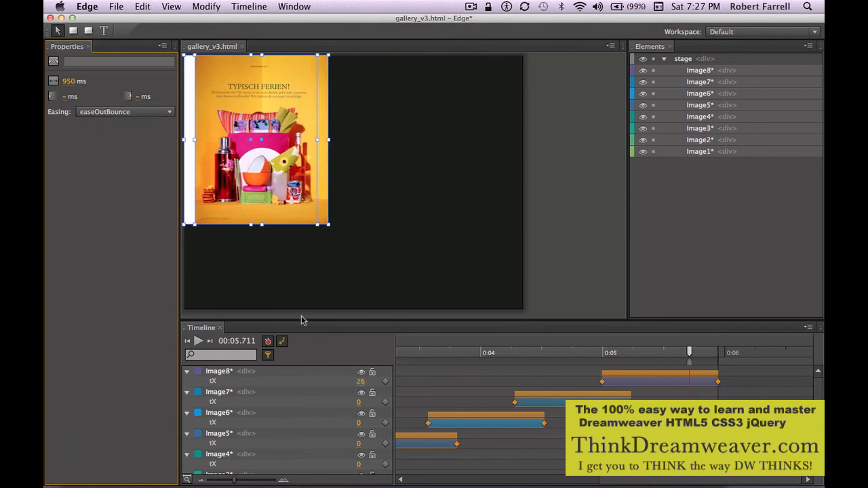
key(super+Return)
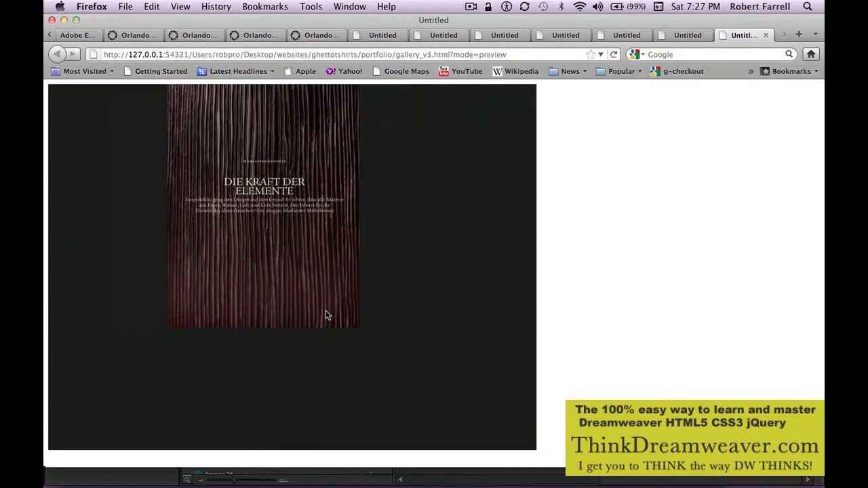